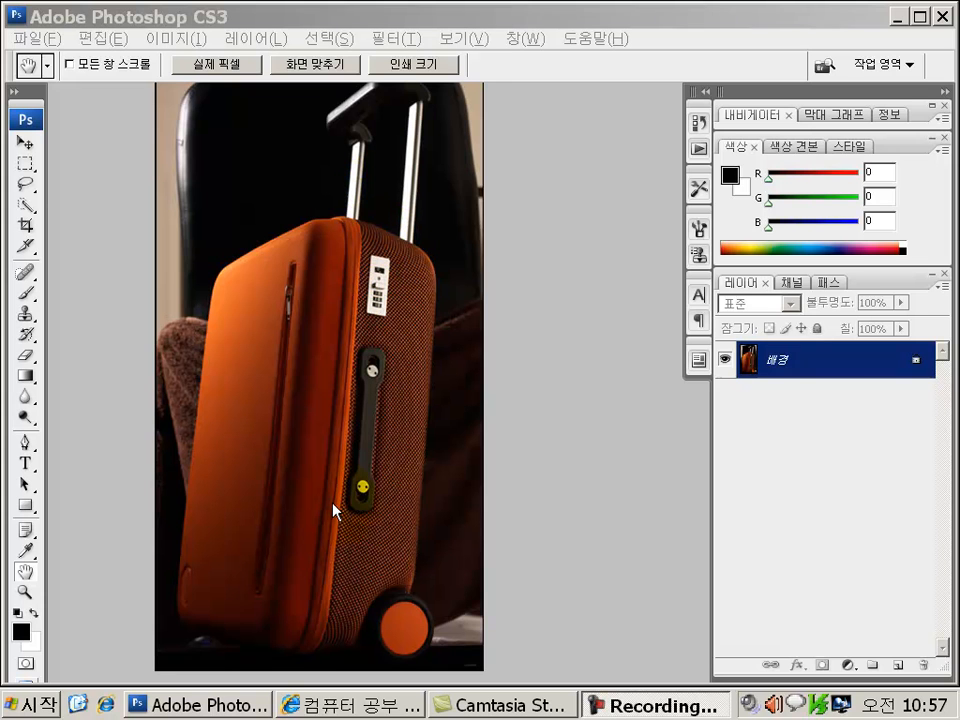
# View the finished suitcase wallpaper on the desktop, and return to the suitcase photo in Photoshop
pyautogui.click(77, 704)
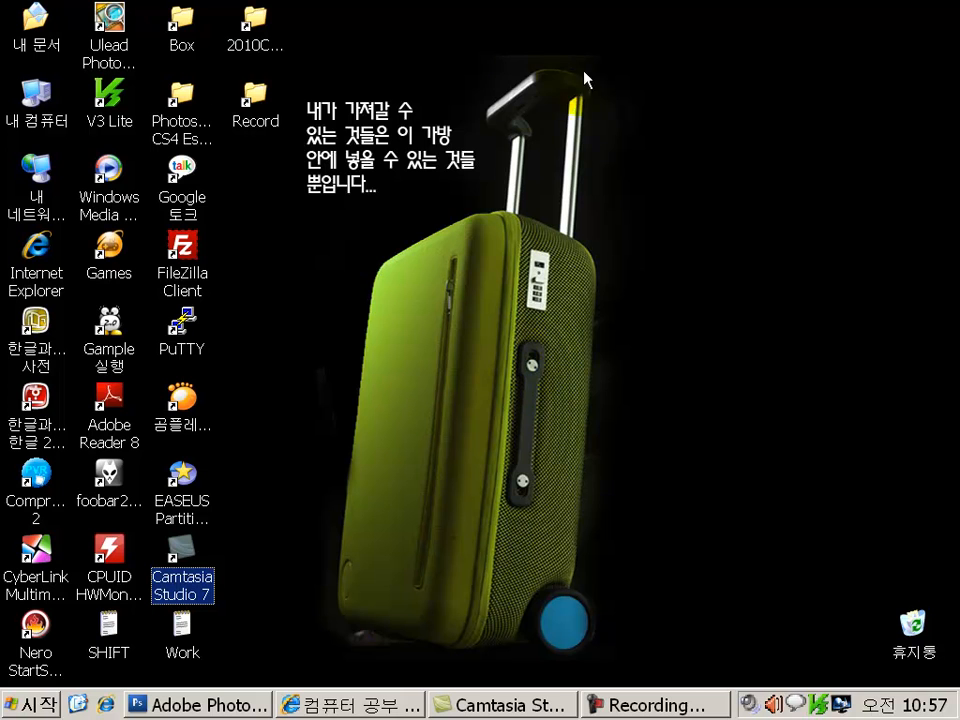
pyautogui.click(205, 705)
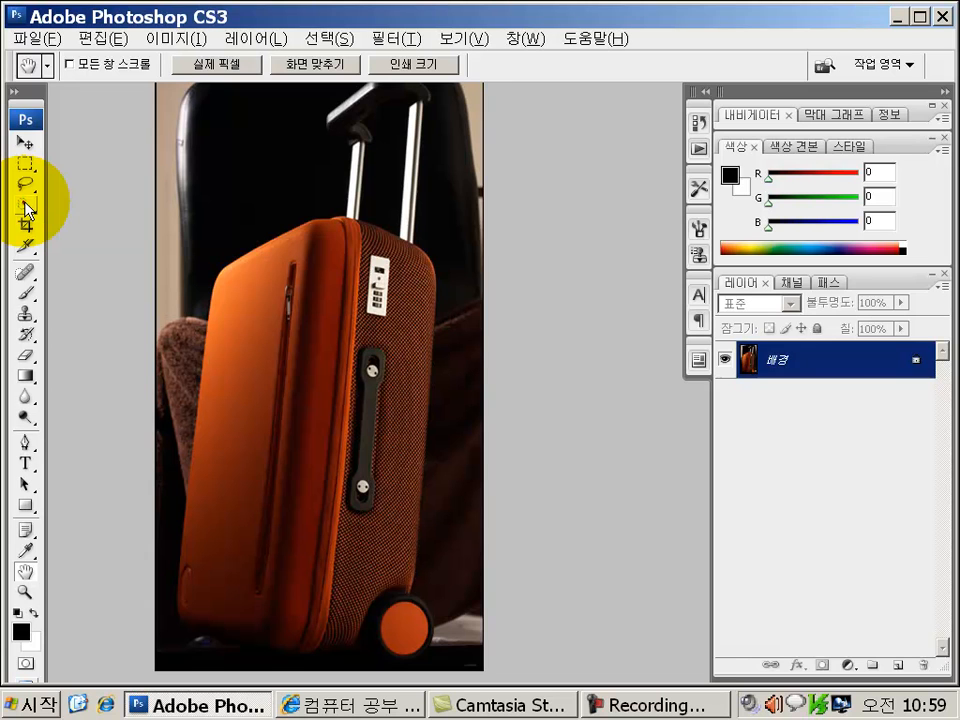
# Select the background around the suitcase and its handle with the Quick Selection tool at brush size 9
pyautogui.moveTo(27, 210)
pyautogui.mouseDown()
pyautogui.moveTo(41, 203)
pyautogui.moveTo(122, 233)
pyautogui.moveTo(89, 213)
pyautogui.mouseUp()
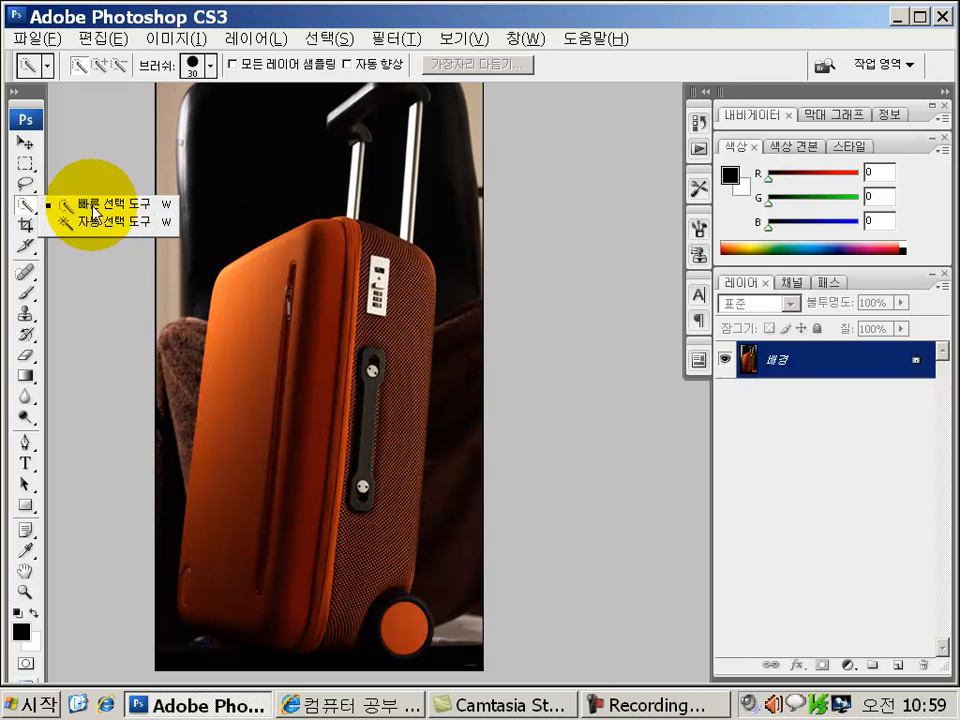
pyautogui.moveTo(26, 210); pyautogui.dragTo(26, 205)
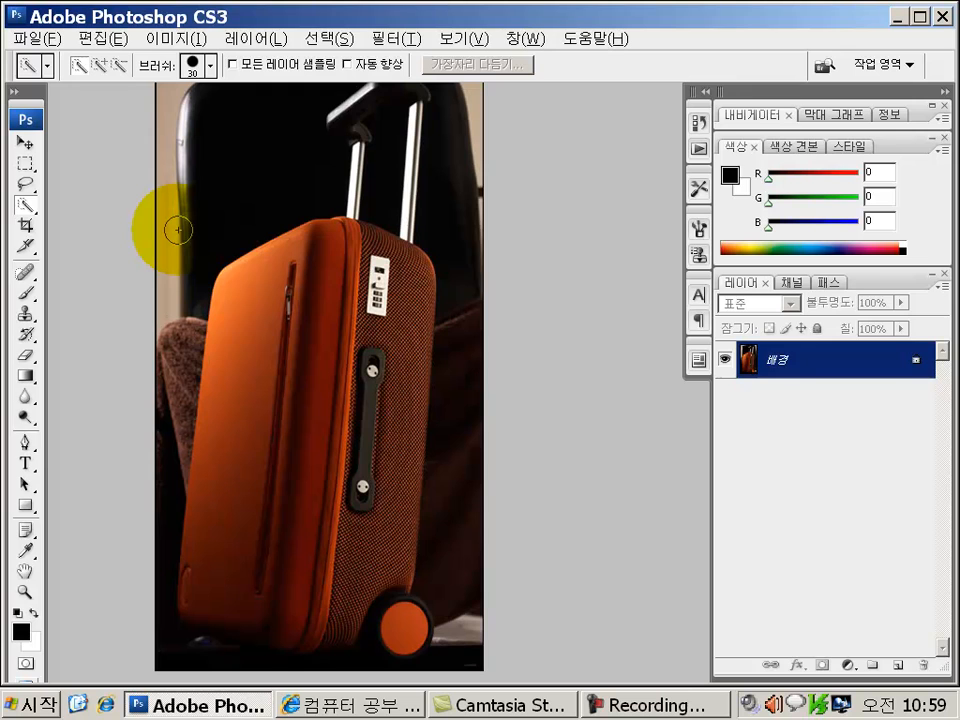
pyautogui.press('[')
pyautogui.press('[')
pyautogui.press('[')
pyautogui.press('[')
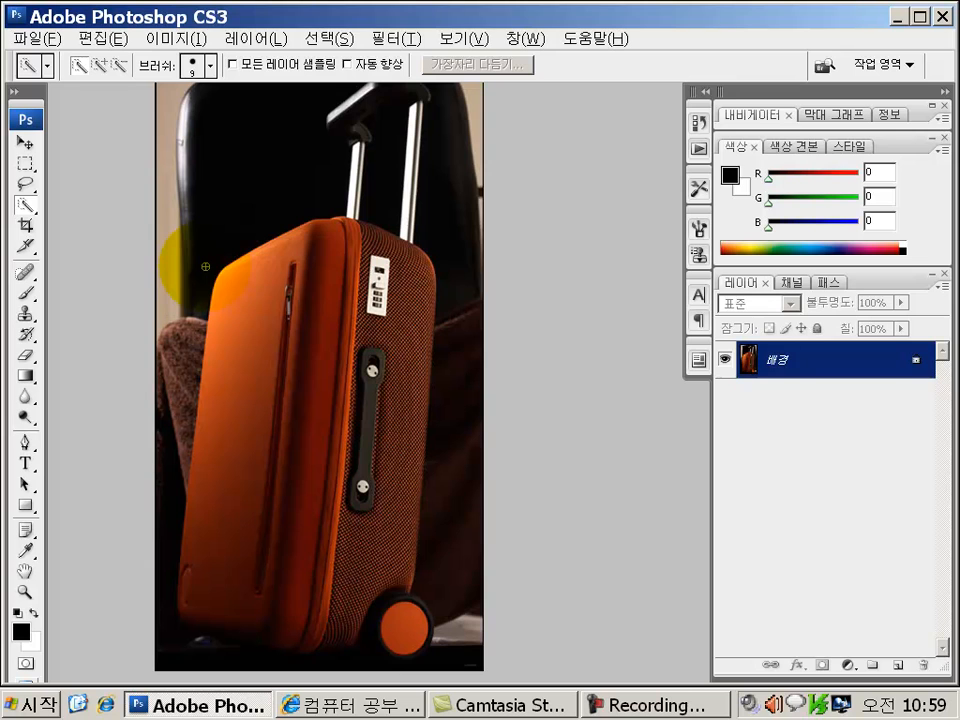
pyautogui.moveTo(205, 262)
pyautogui.mouseDown()
pyautogui.moveTo(178, 484)
pyautogui.moveTo(158, 482)
pyautogui.moveTo(175, 491)
pyautogui.moveTo(172, 506)
pyautogui.moveTo(157, 507)
pyautogui.moveTo(175, 487)
pyautogui.moveTo(216, 94)
pyautogui.moveTo(256, 75)
pyautogui.moveTo(277, 98)
pyautogui.moveTo(350, 108)
pyautogui.moveTo(440, 172)
pyautogui.moveTo(477, 269)
pyautogui.moveTo(482, 323)
pyautogui.moveTo(483, 354)
pyautogui.moveTo(450, 441)
pyautogui.moveTo(484, 668)
pyautogui.mouseUp()
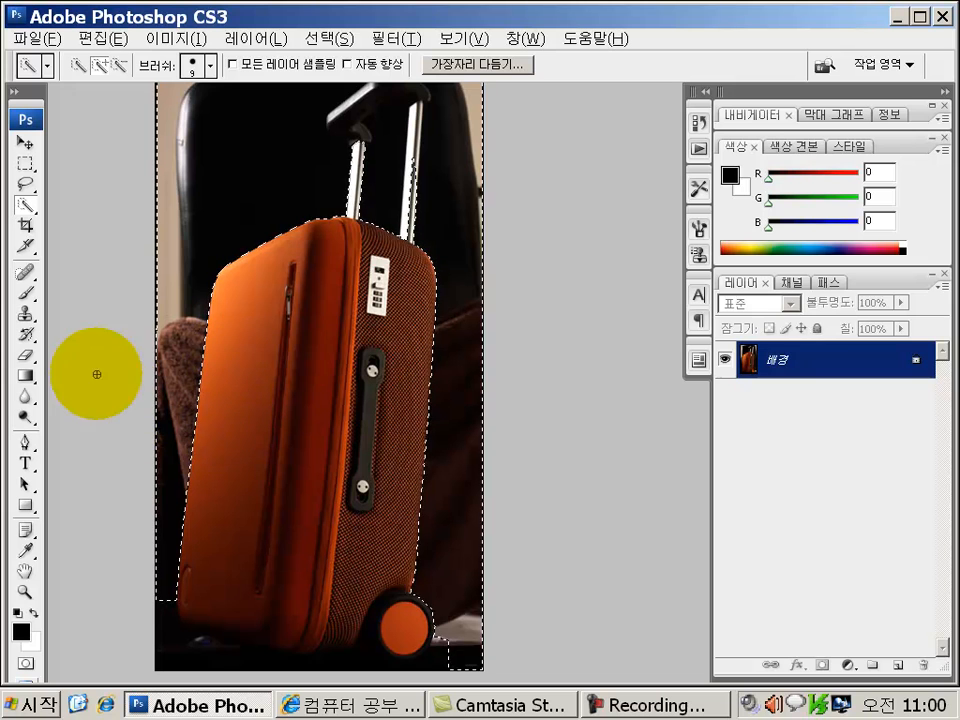
# Paint the selected background around the suitcase black with a size 80 brush, and deselect
pyautogui.click(26, 296)
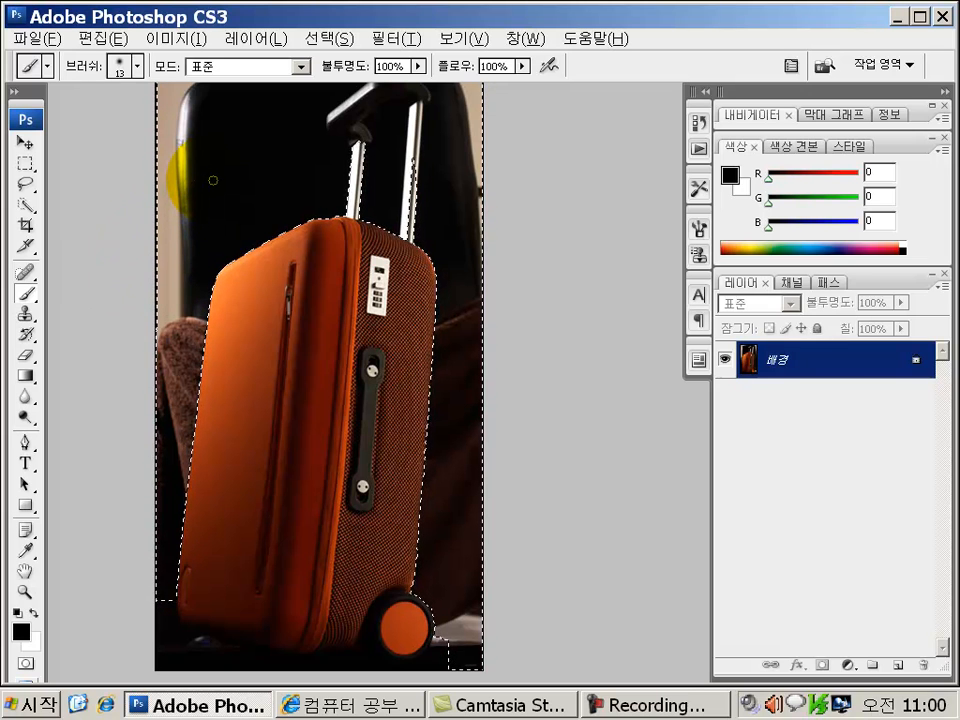
pyautogui.press(']')
pyautogui.press(']')
pyautogui.press(']')
pyautogui.press(']')
pyautogui.press(']')
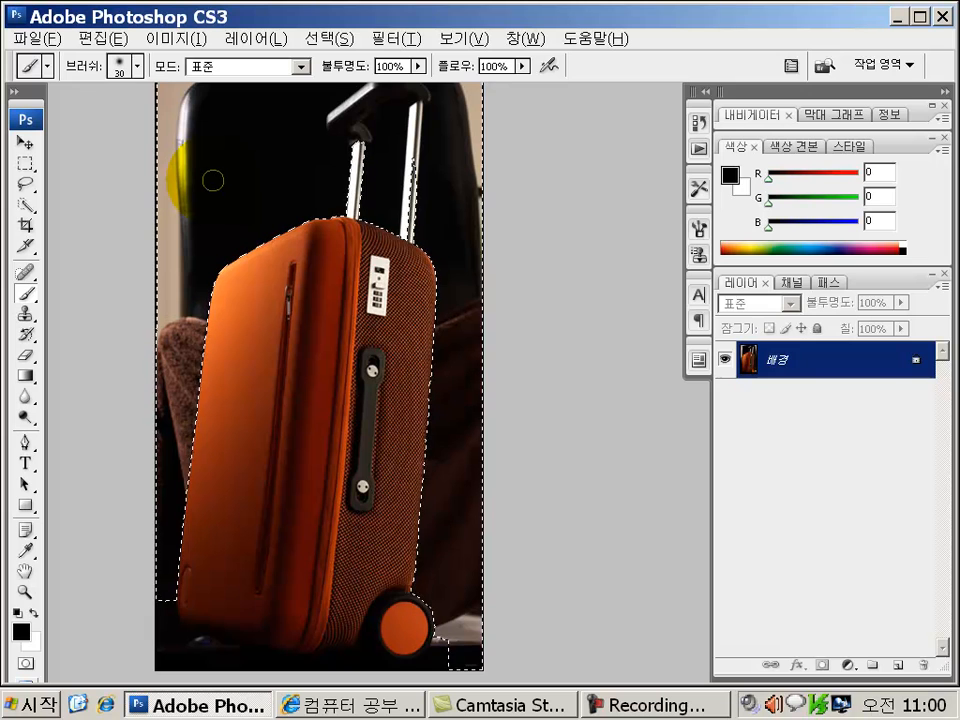
pyautogui.press(']')
pyautogui.press(']')
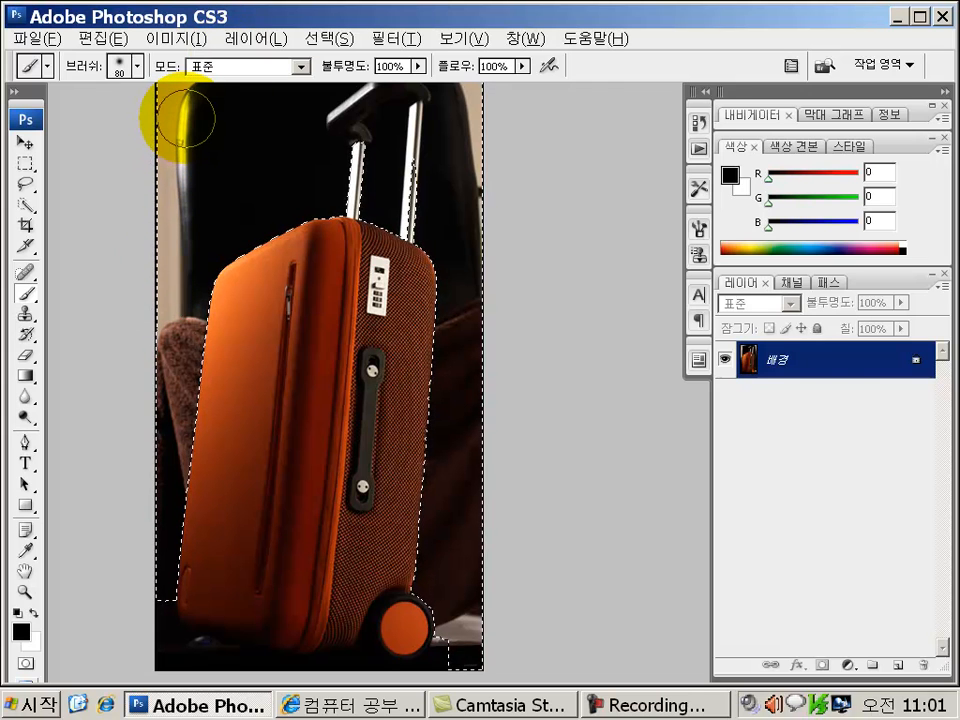
pyautogui.moveTo(192, 130); pyautogui.dragTo(193, 152)
pyautogui.moveTo(194, 148); pyautogui.dragTo(194, 151)
pyautogui.moveTo(240, 111)
pyautogui.mouseDown()
pyautogui.moveTo(268, 100)
pyautogui.moveTo(181, 109)
pyautogui.moveTo(170, 213)
pyautogui.mouseUp()
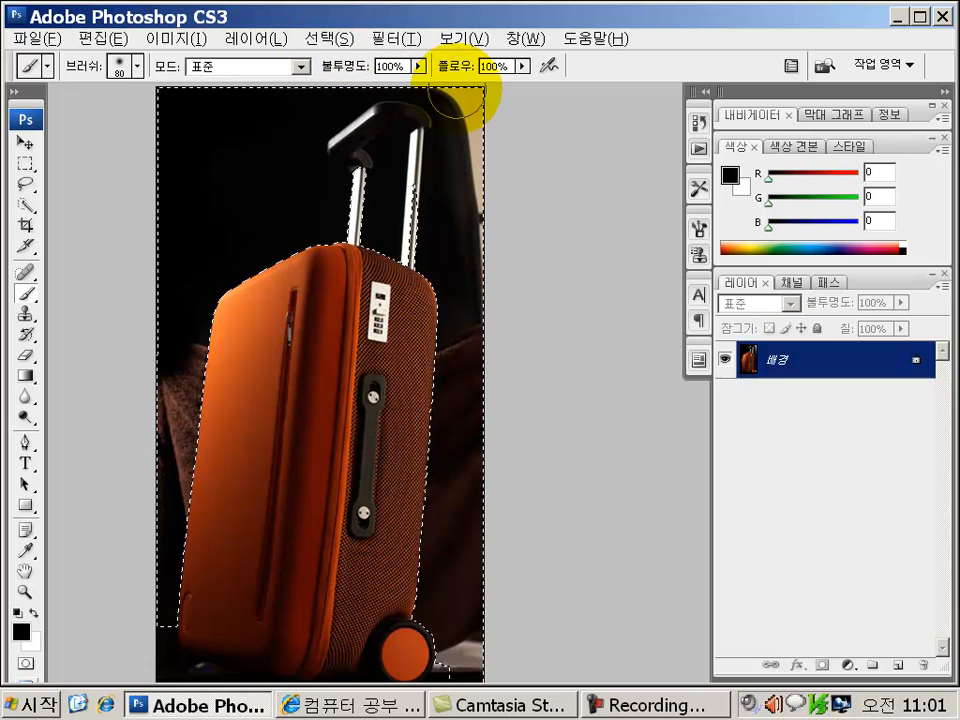
pyautogui.moveTo(450, 83)
pyautogui.mouseDown()
pyautogui.moveTo(479, 120)
pyautogui.moveTo(500, 178)
pyautogui.moveTo(485, 218)
pyautogui.moveTo(487, 305)
pyautogui.moveTo(486, 145)
pyautogui.mouseUp()
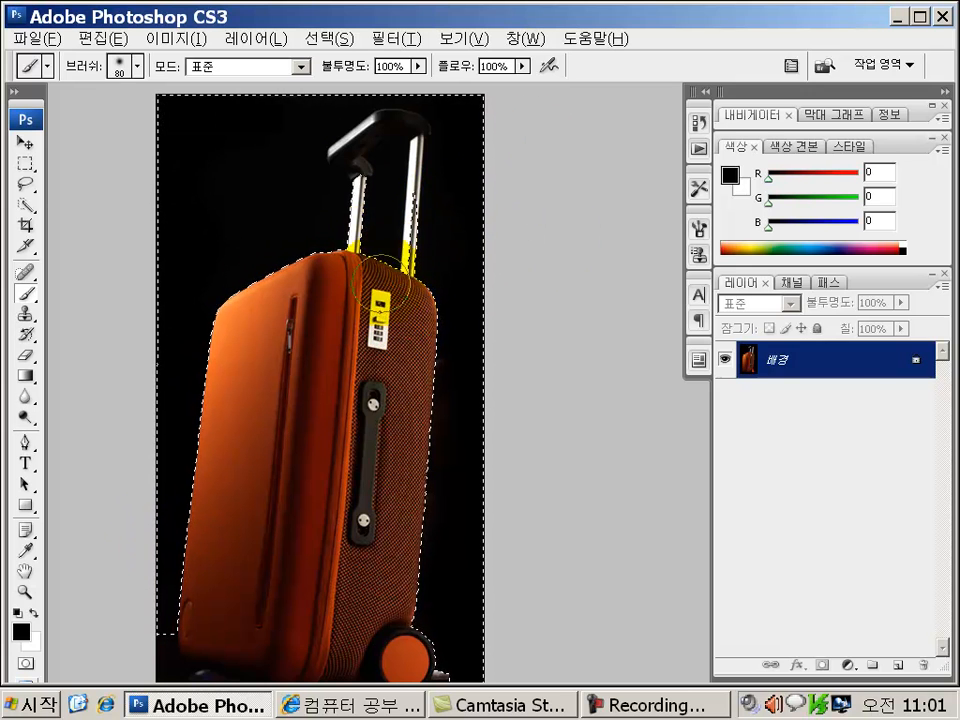
pyautogui.click(327, 40)
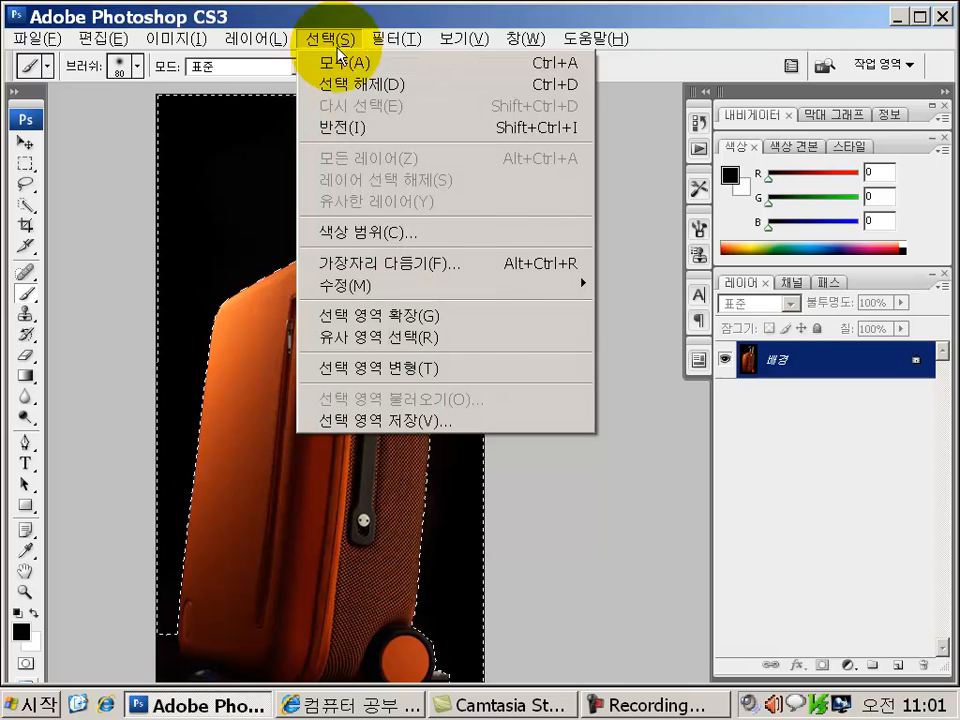
pyautogui.click(365, 95)
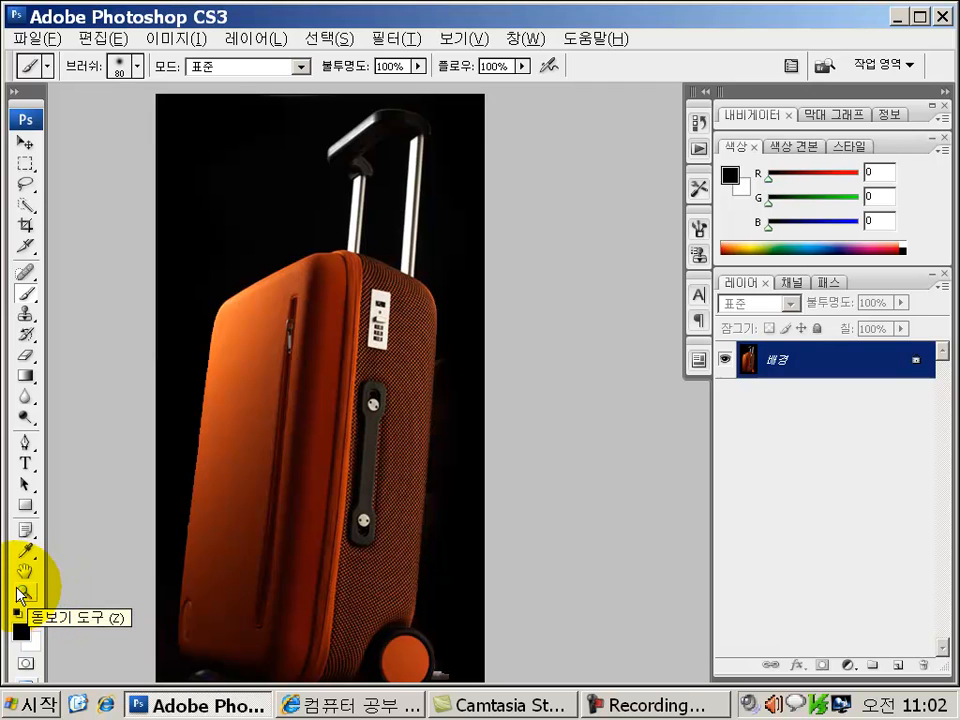
# Paint out the light remnants beside the wheel and the suitcase's outer edge in black with a size 15 brush
pyautogui.click(25, 595)
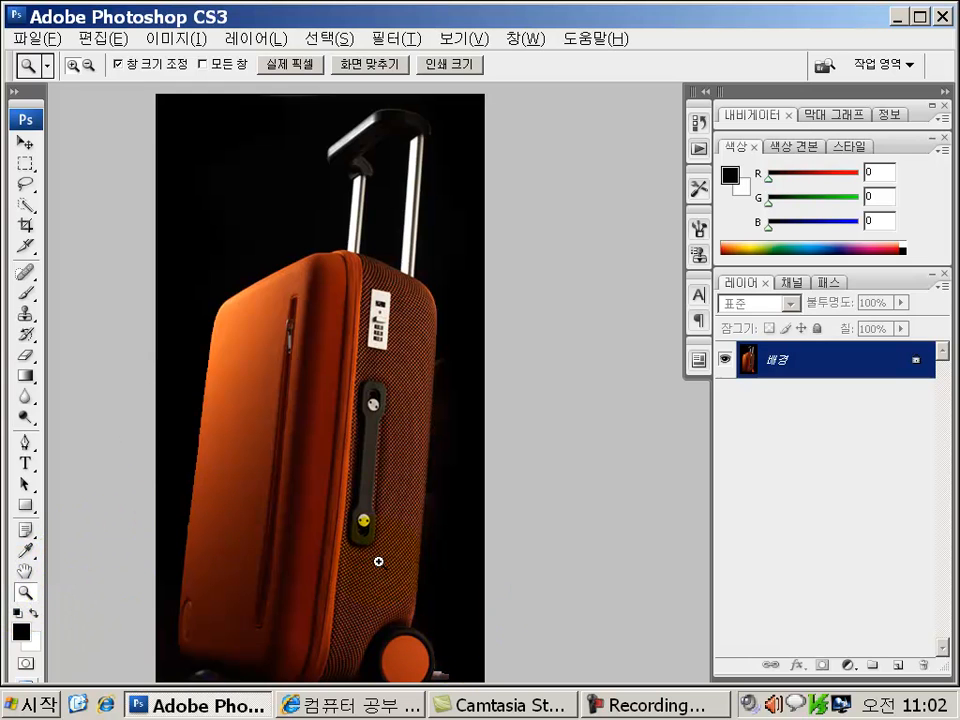
pyautogui.moveTo(365, 552)
pyautogui.mouseDown()
pyautogui.moveTo(375, 686)
pyautogui.moveTo(328, 311)
pyautogui.moveTo(486, 274)
pyautogui.moveTo(475, 273)
pyautogui.mouseUp()
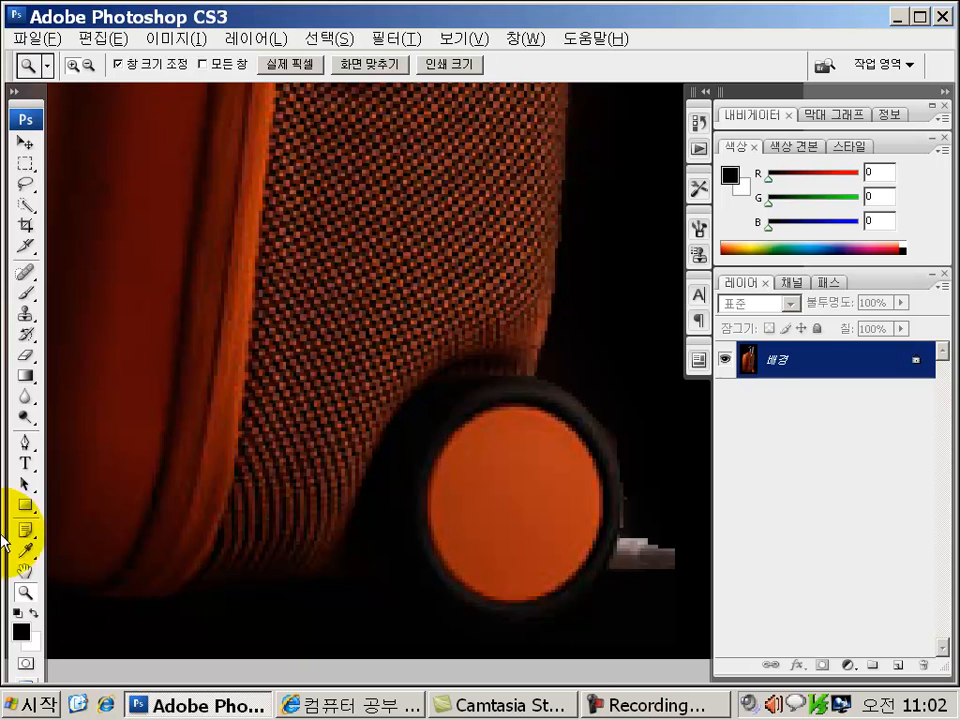
pyautogui.click(26, 292)
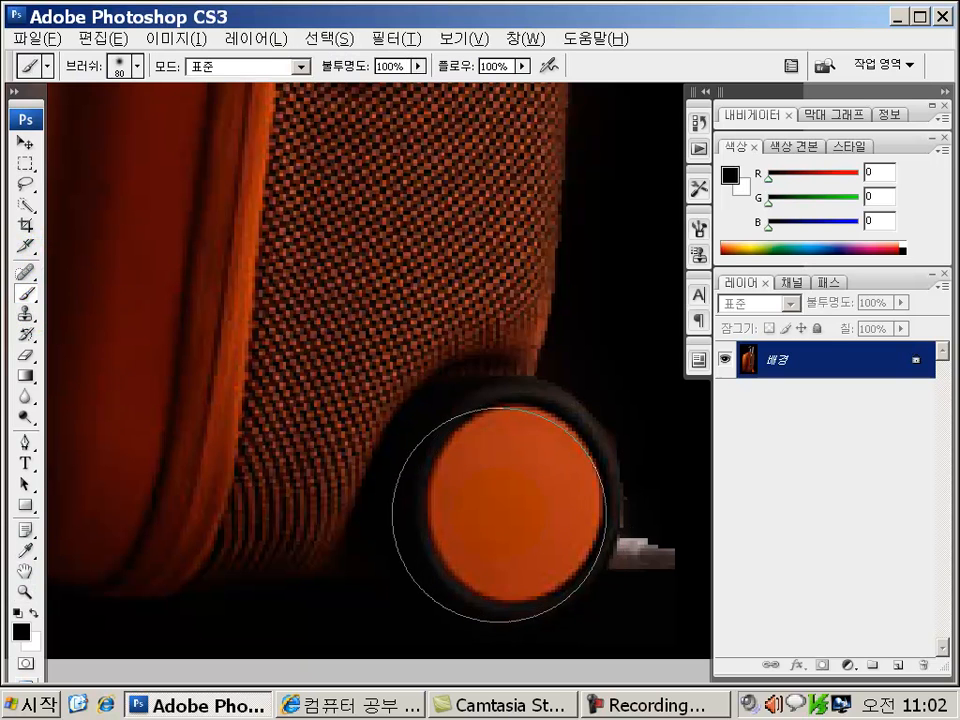
pyautogui.press('[')
pyautogui.press('[')
pyautogui.press('[')
pyautogui.press('[')
pyautogui.press('[')
pyautogui.press('[')
pyautogui.press('[')
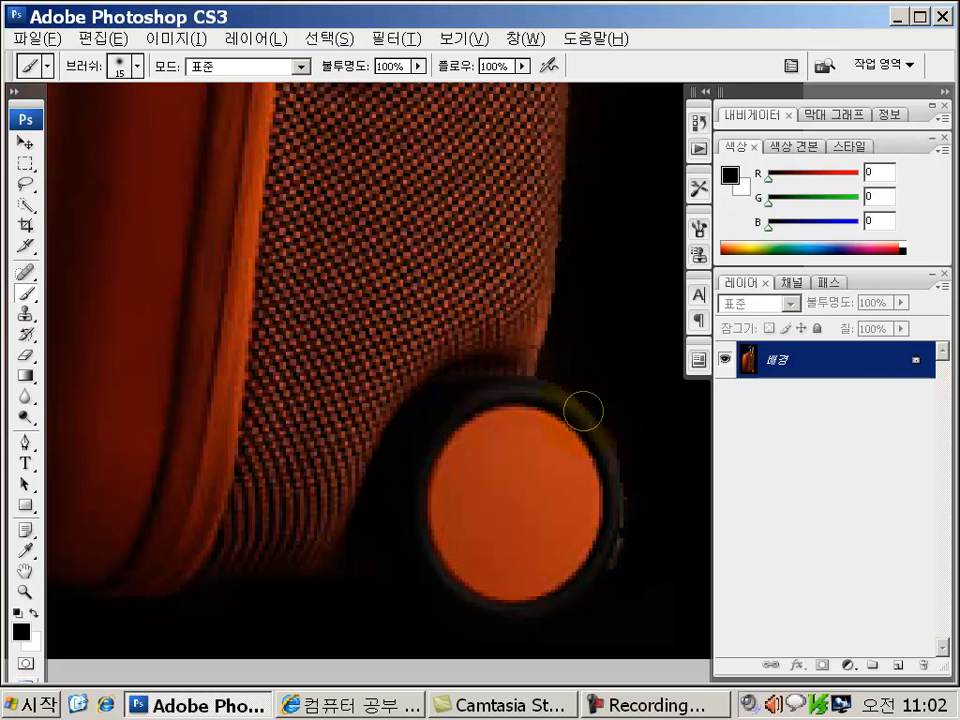
pyautogui.moveTo(610, 182); pyautogui.dragTo(381, 711)
pyautogui.moveTo(474, 182)
pyautogui.mouseDown()
pyautogui.moveTo(476, 347)
pyautogui.moveTo(497, 555)
pyautogui.mouseUp()
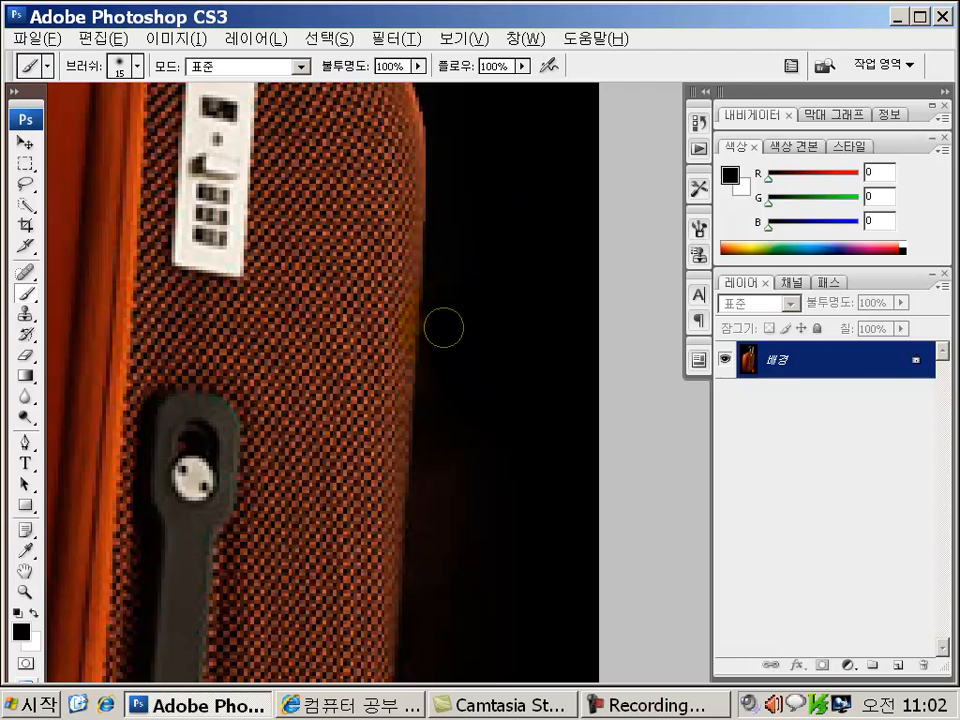
pyautogui.moveTo(499, 186); pyautogui.dragTo(483, 321)
pyautogui.moveTo(522, 533); pyautogui.dragTo(548, 377)
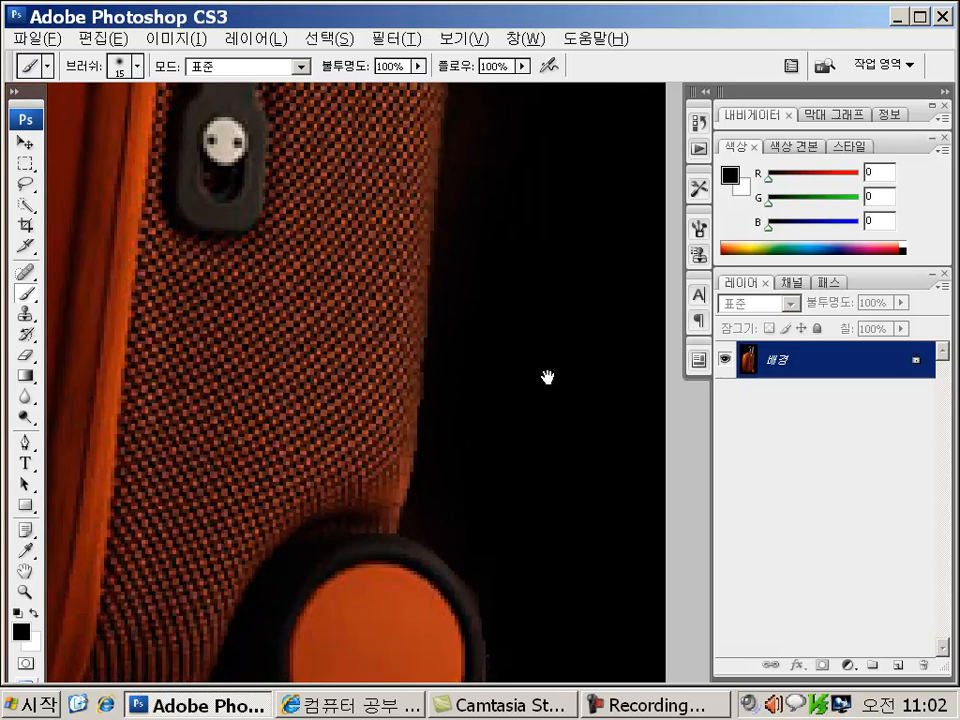
# Add a Hue/Saturation adjustment layer above the background with hue -180 and saturation -12
pyautogui.doubleClick(24, 598)
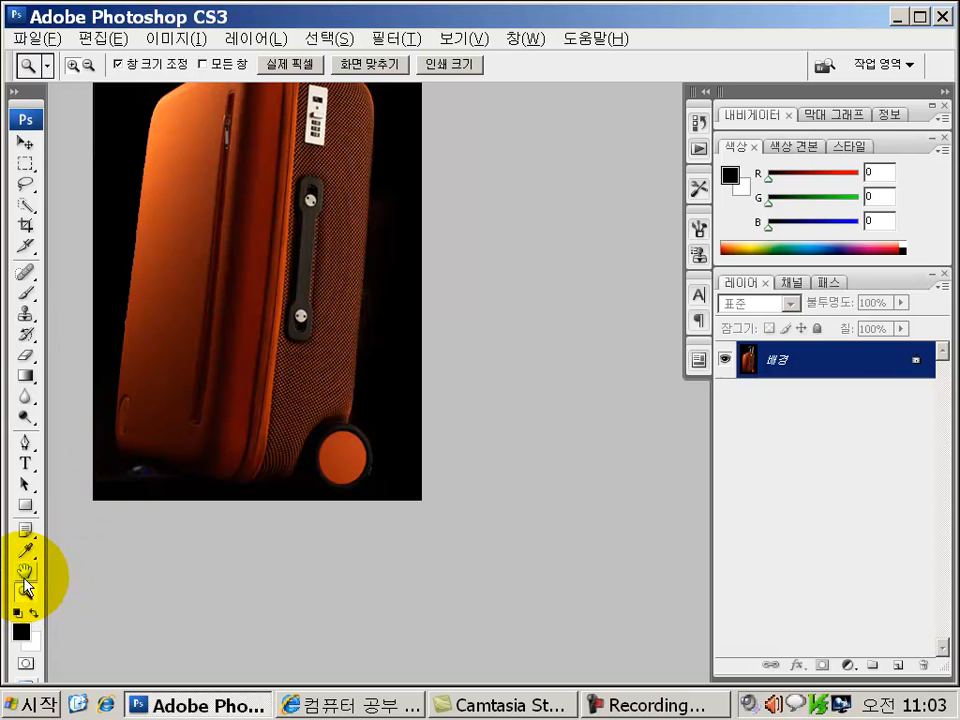
pyautogui.click(25, 575)
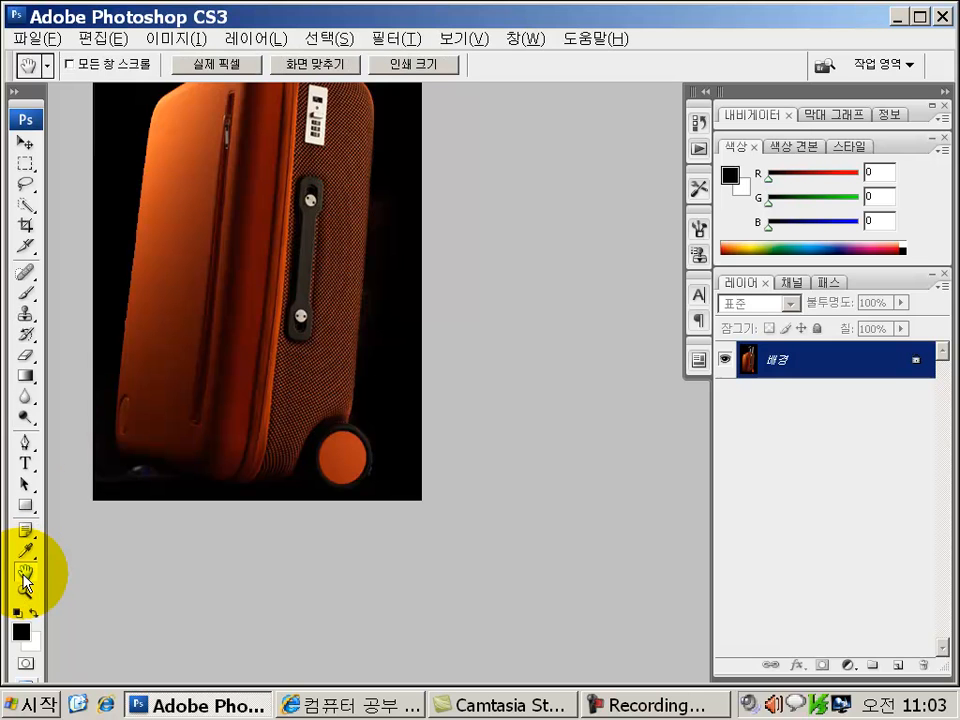
pyautogui.moveTo(268, 229); pyautogui.dragTo(343, 420)
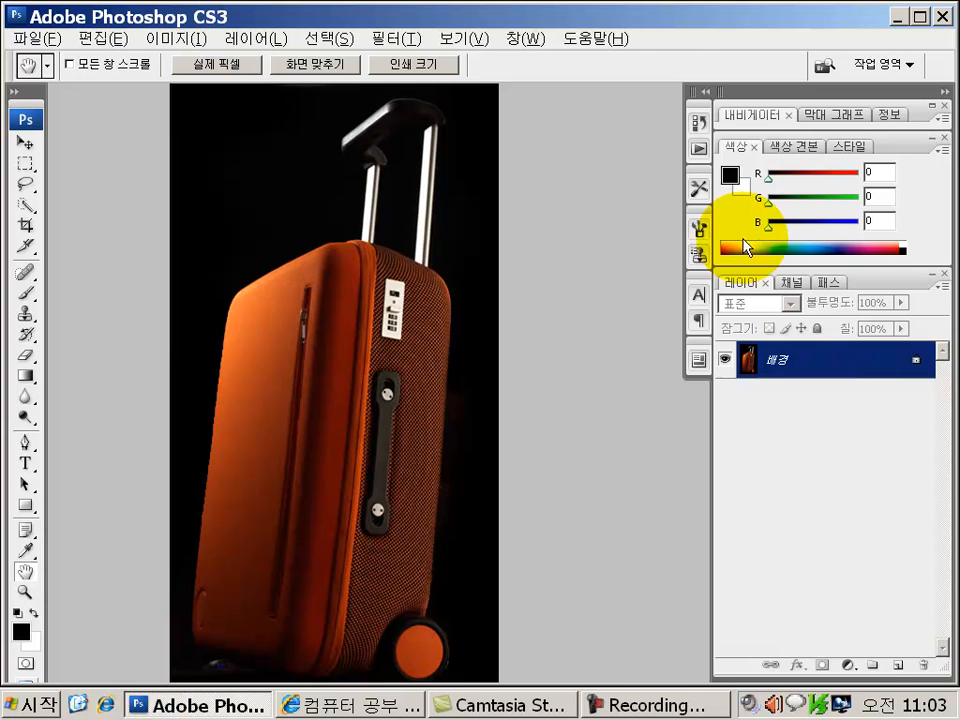
pyautogui.click(848, 667)
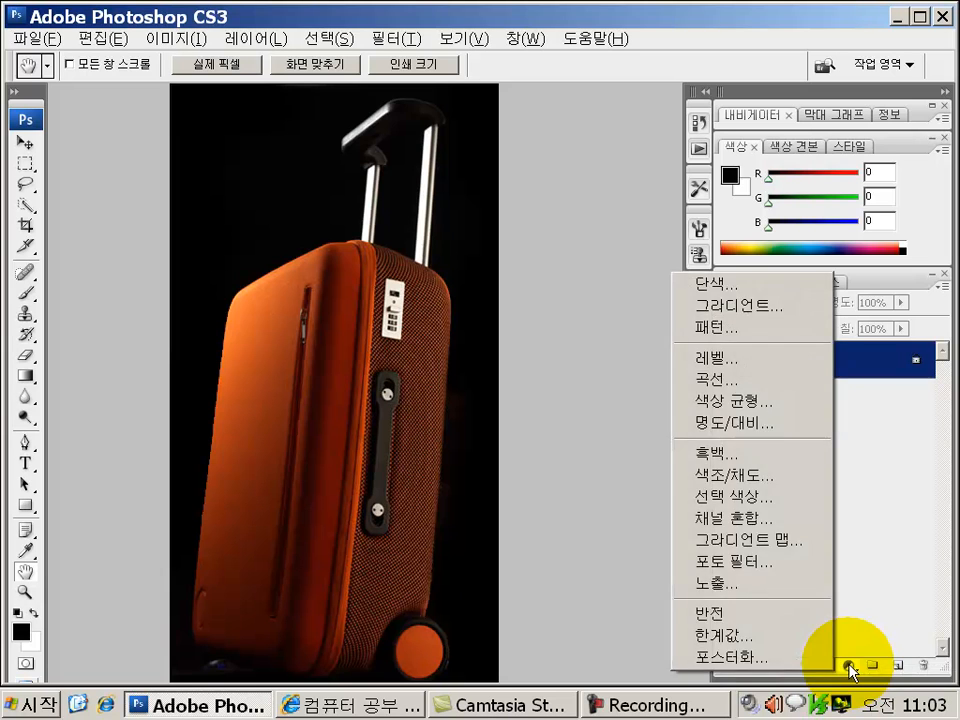
pyautogui.click(747, 484)
pyautogui.moveTo(422, 135); pyautogui.dragTo(671, 124)
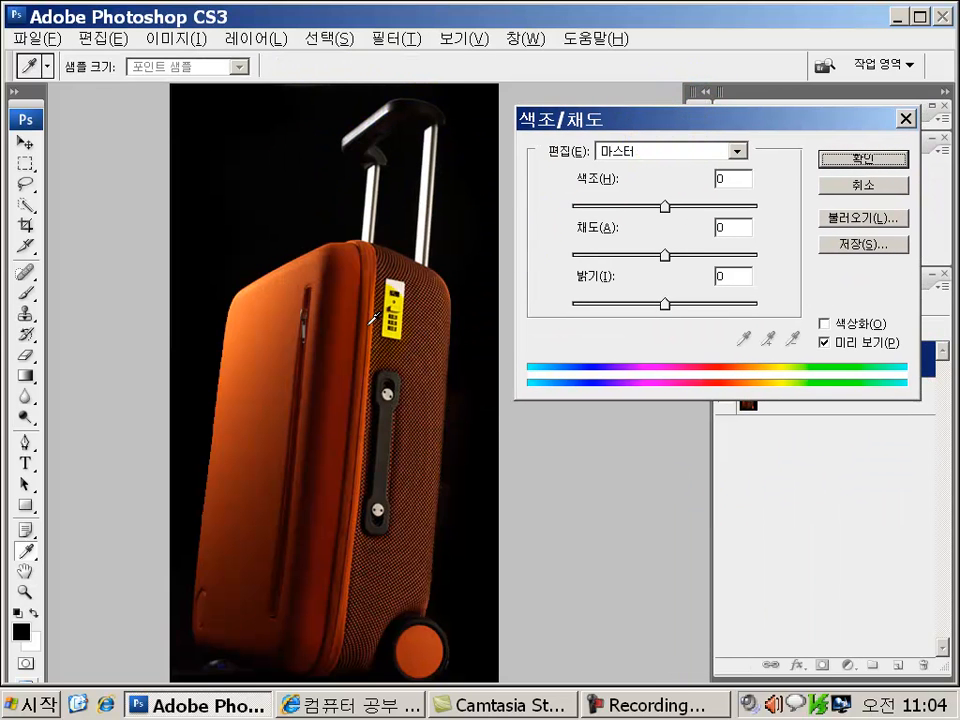
pyautogui.moveTo(665, 207); pyautogui.dragTo(536, 210)
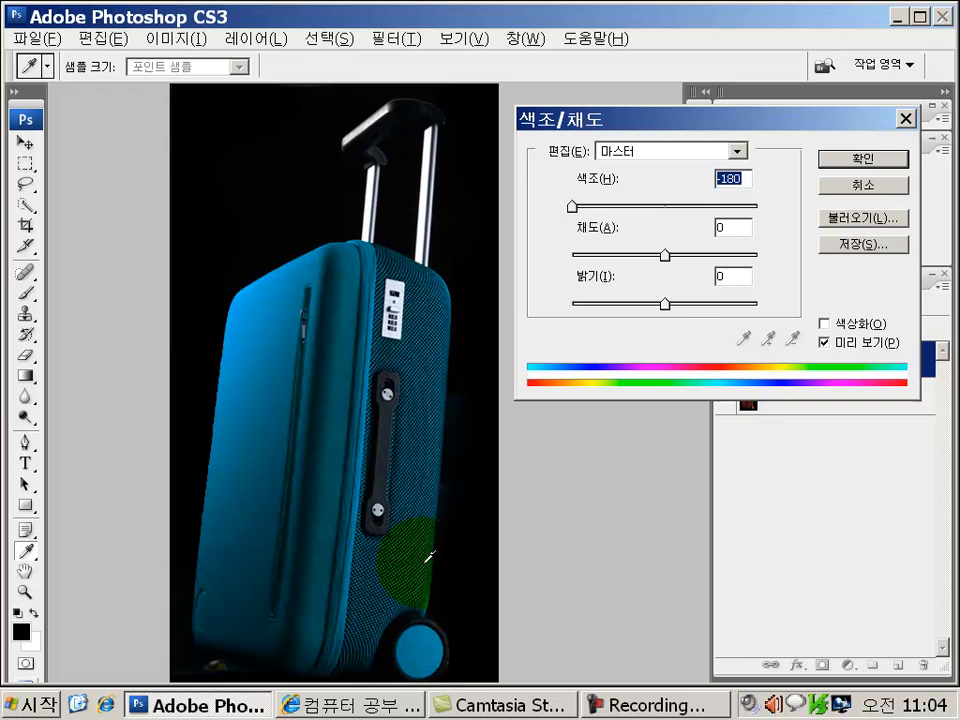
pyautogui.moveTo(665, 256); pyautogui.dragTo(653, 259)
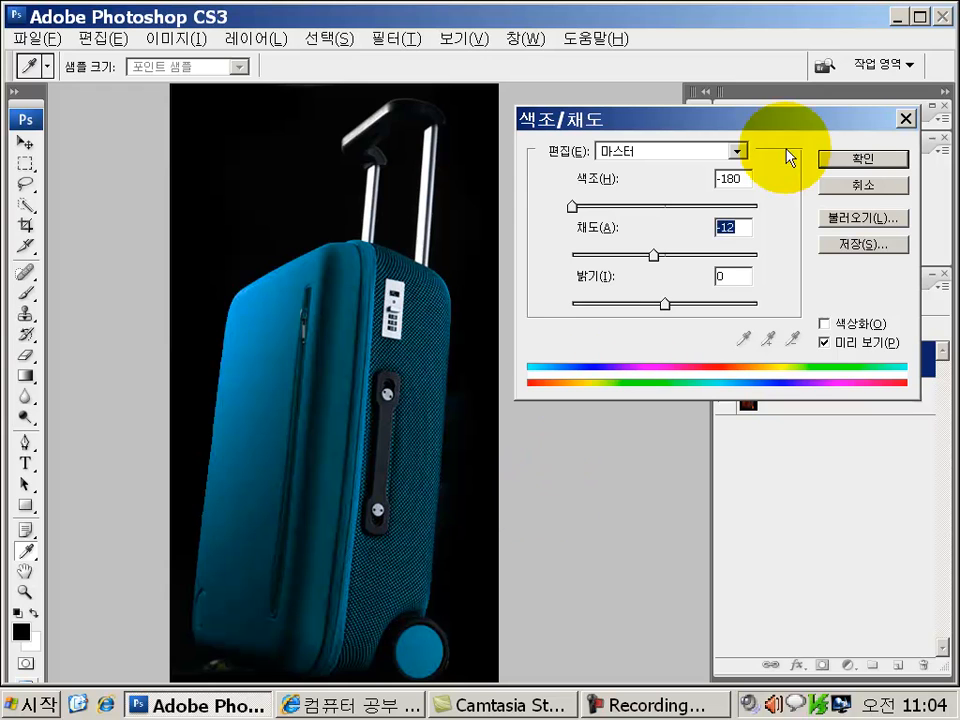
pyautogui.click(860, 158)
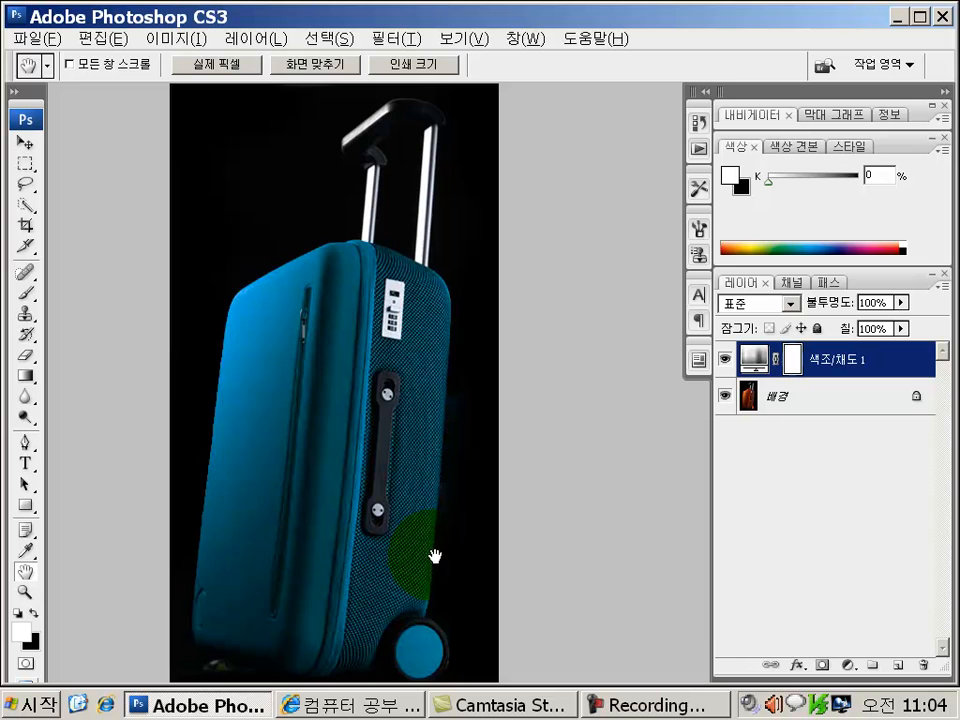
# Paint black over the wheel on the Hue/Saturation layer's mask with a size 45 brush to restore its original orange
pyautogui.moveTo(435, 556); pyautogui.dragTo(435, 521)
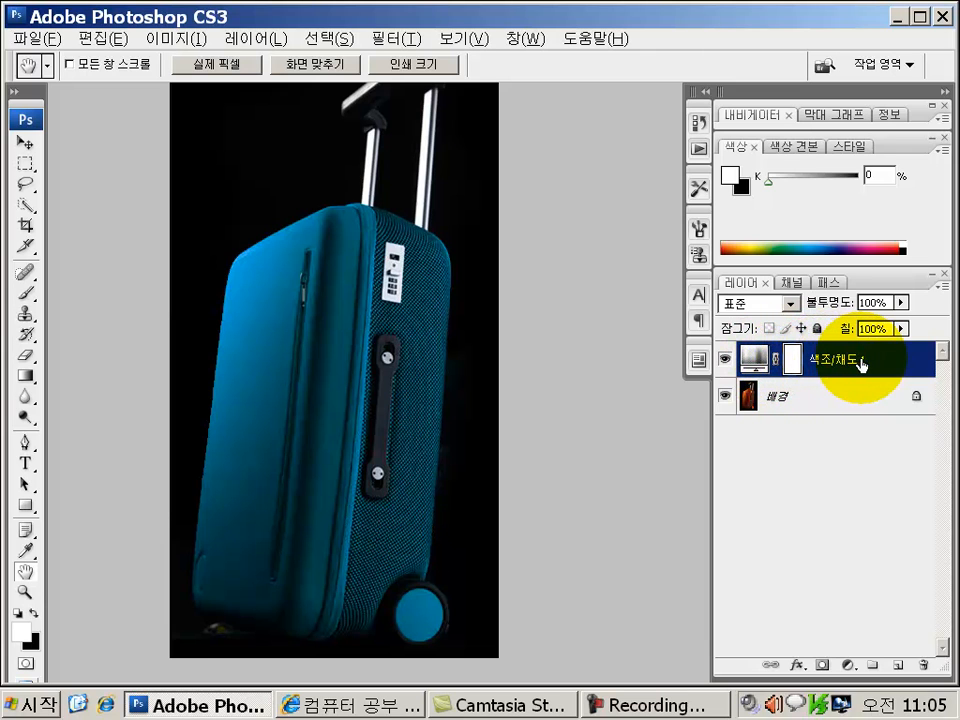
pyautogui.click(795, 368)
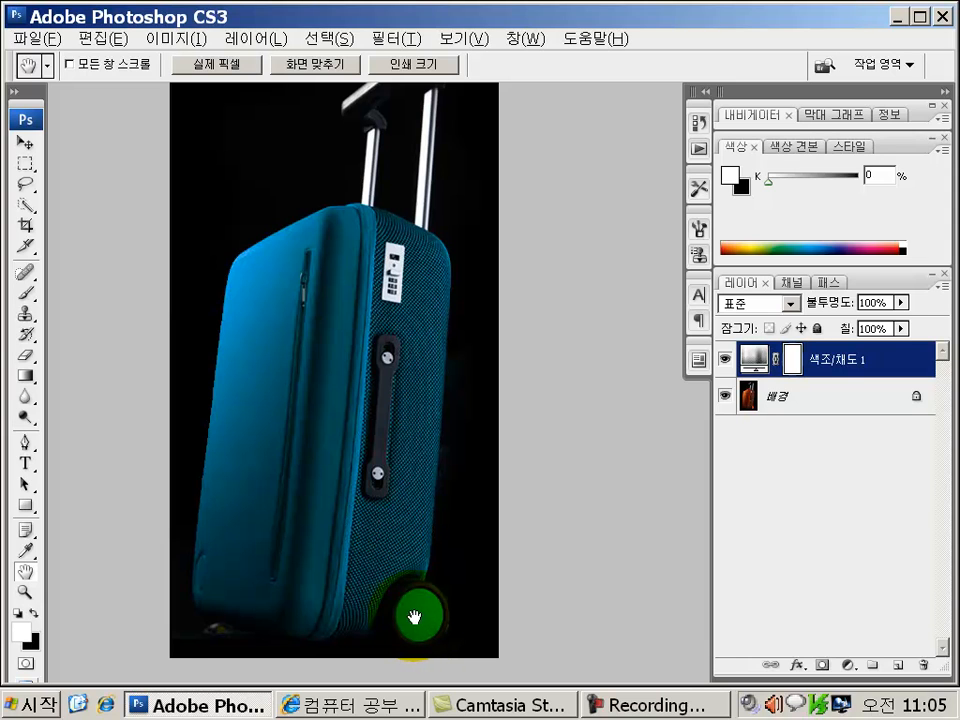
pyautogui.click(30, 298)
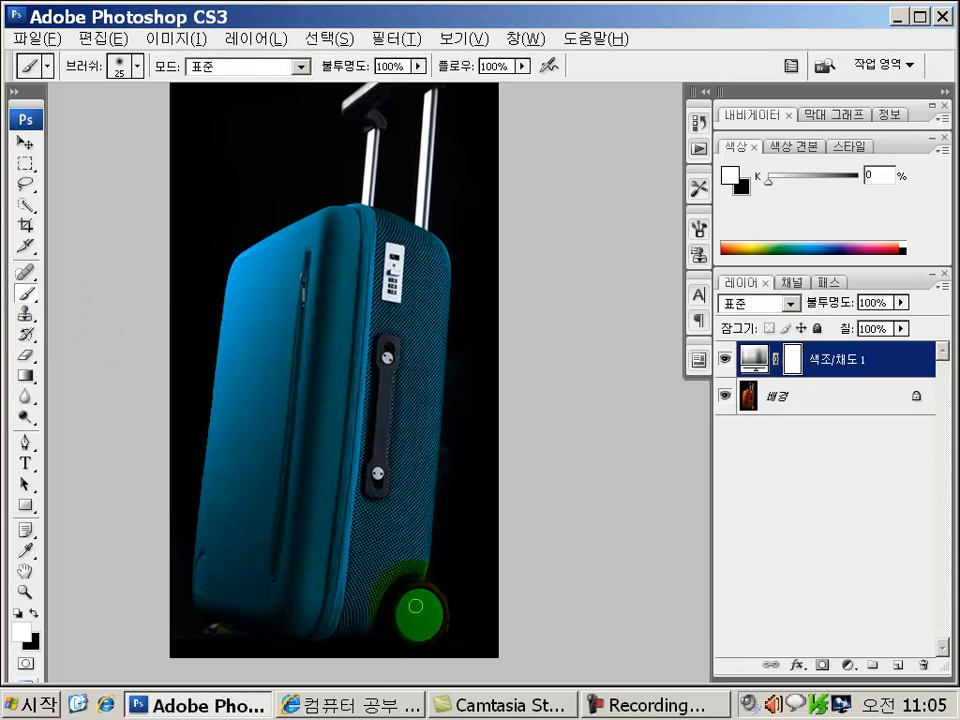
pyautogui.press(']')
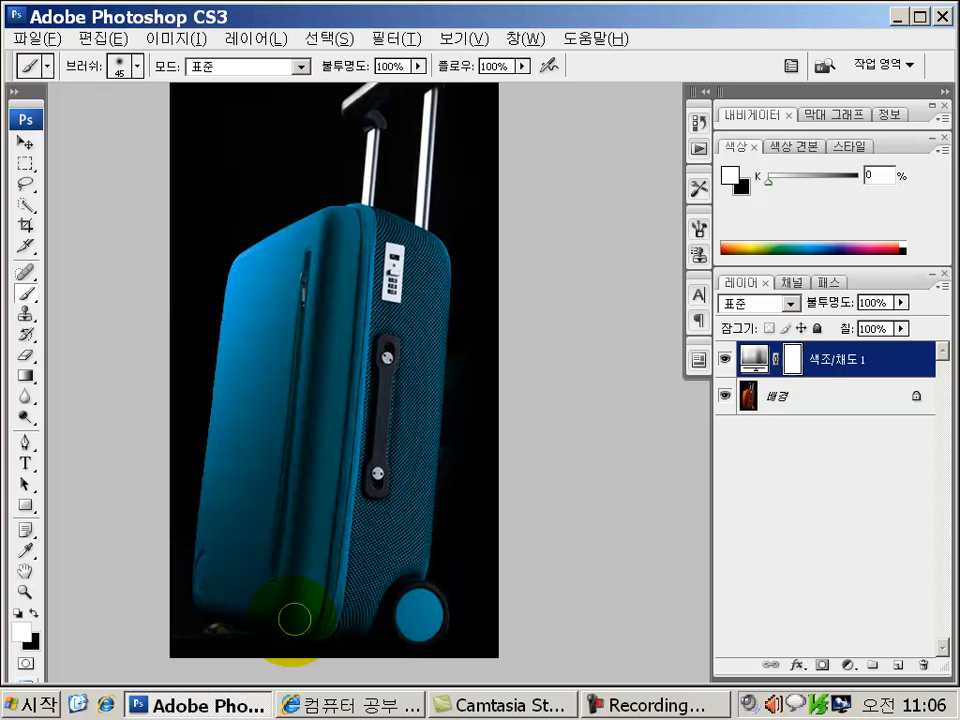
pyautogui.click(35, 613)
pyautogui.moveTo(352, 627)
pyautogui.mouseDown()
pyautogui.moveTo(398, 553)
pyautogui.moveTo(425, 613)
pyautogui.mouseUp()
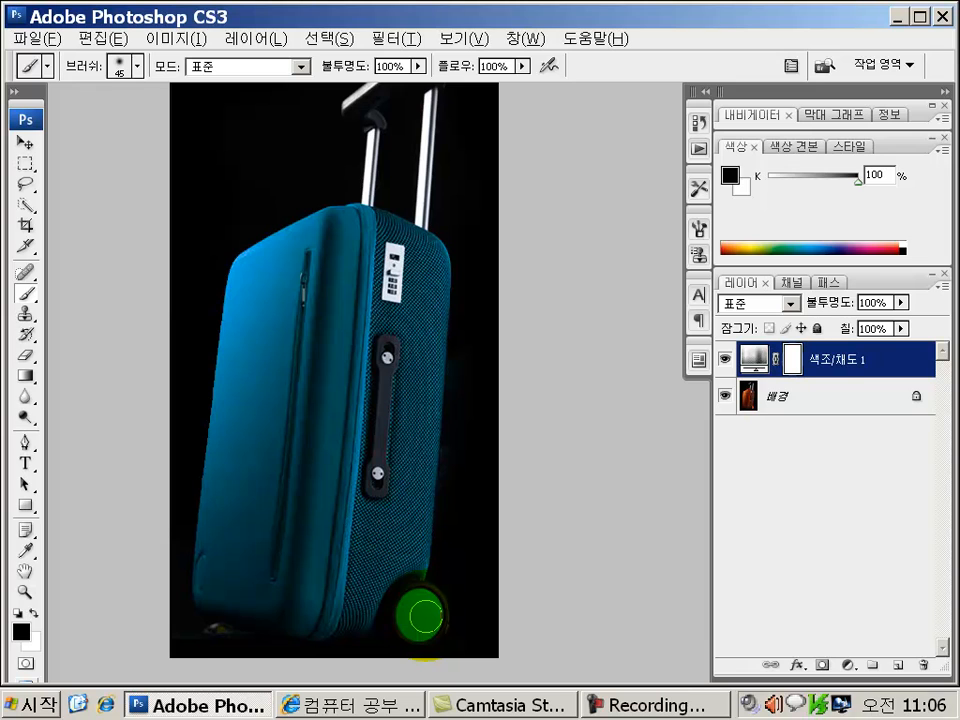
pyautogui.moveTo(425, 613)
pyautogui.mouseDown()
pyautogui.moveTo(418, 606)
pyautogui.moveTo(414, 625)
pyautogui.moveTo(425, 633)
pyautogui.moveTo(409, 628)
pyautogui.moveTo(411, 603)
pyautogui.mouseUp()
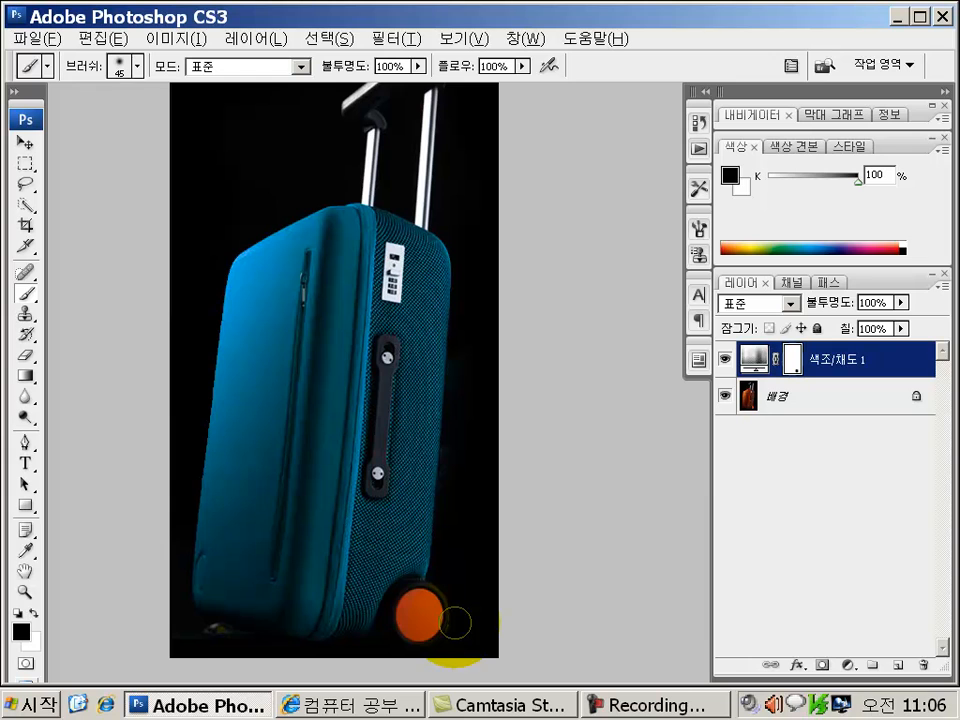
pyautogui.click(420, 604)
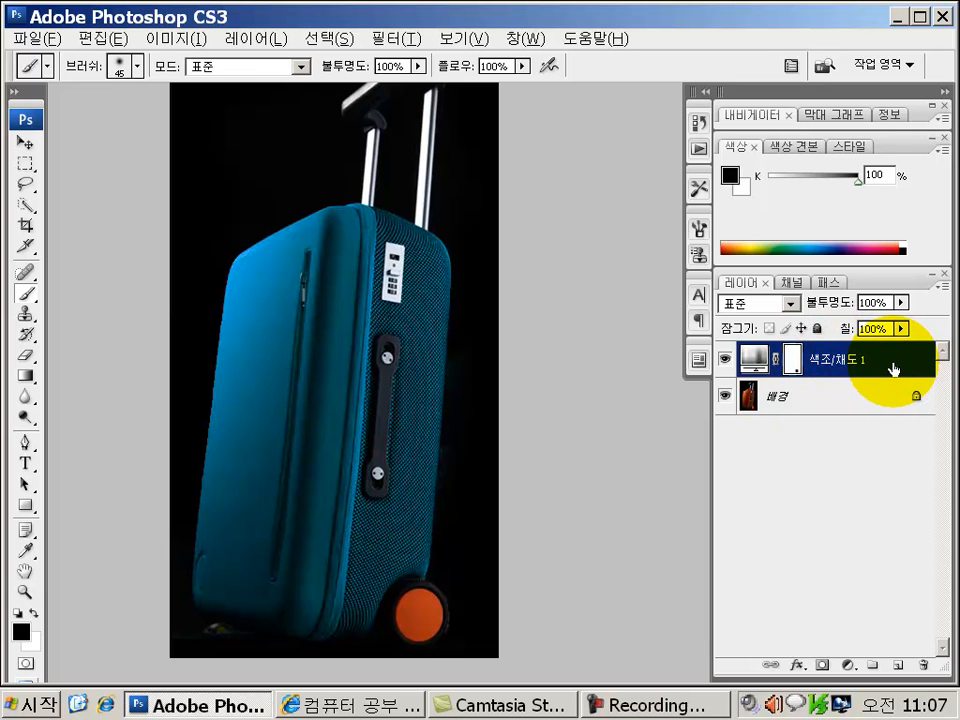
# Duplicate the Hue/Saturation adjustment layer under its default name and invert the copy's mask so it affects only the wheel
pyautogui.click(281, 46)
pyautogui.moveTo(350, 50)
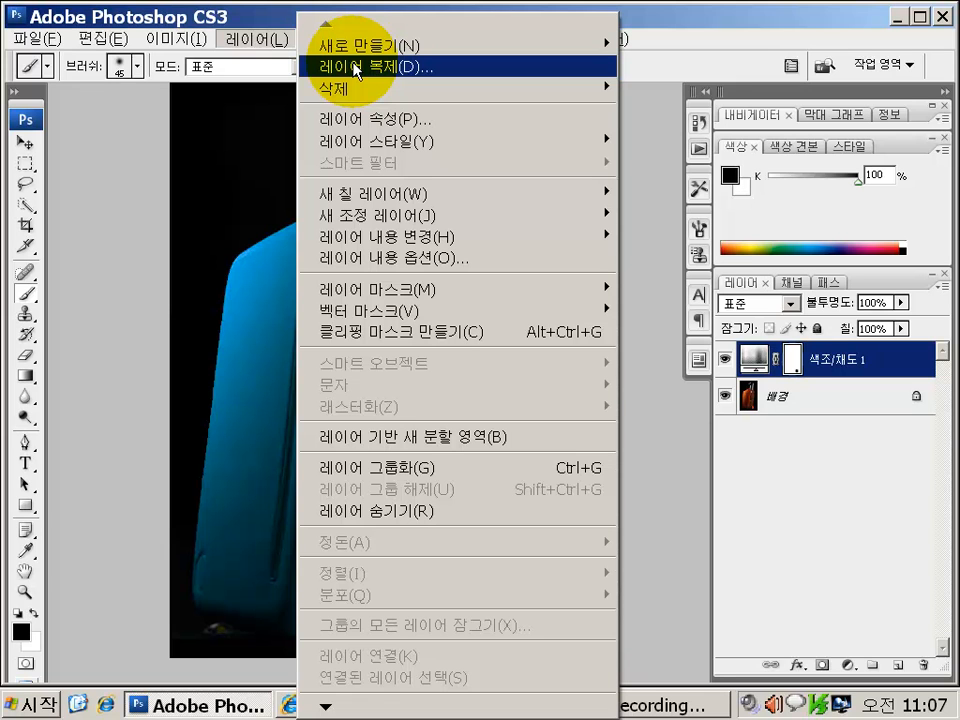
pyautogui.click(355, 66)
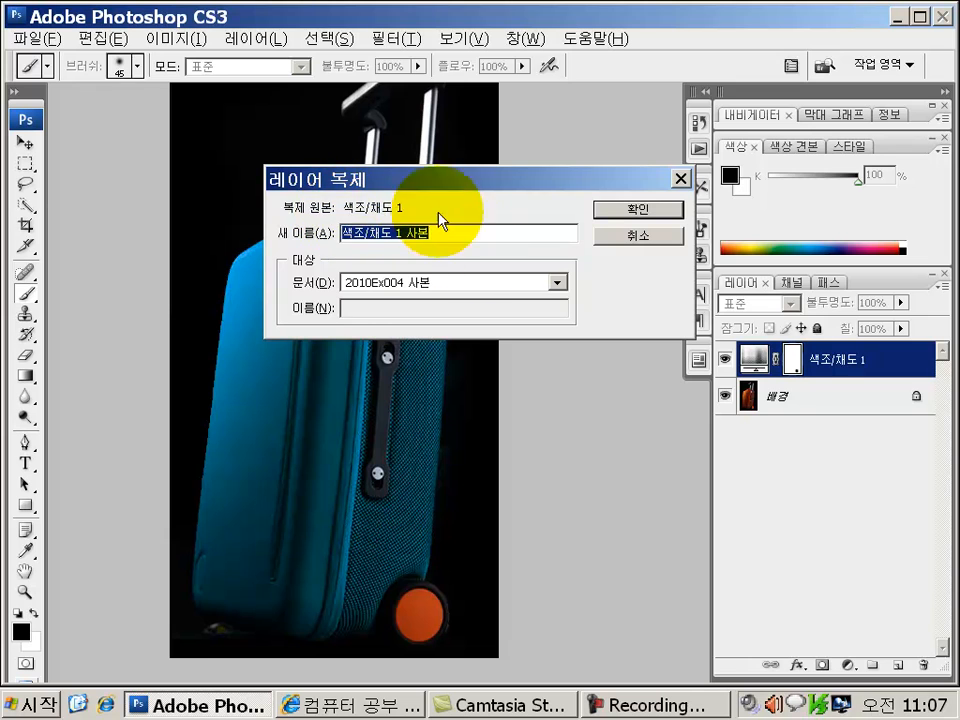
pyautogui.click(640, 211)
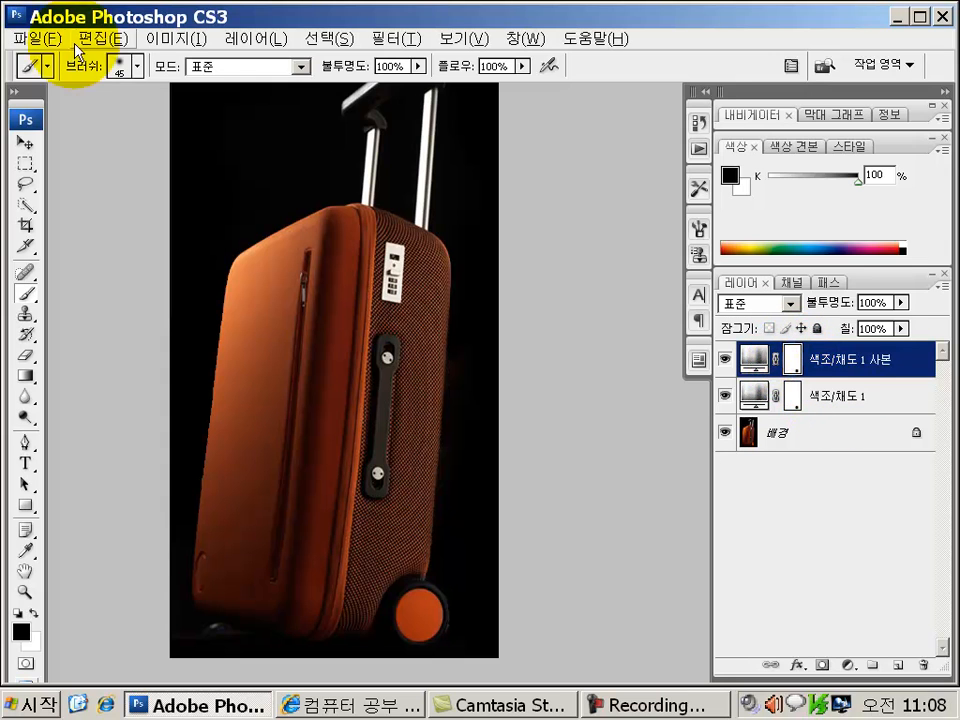
pyautogui.click(176, 42)
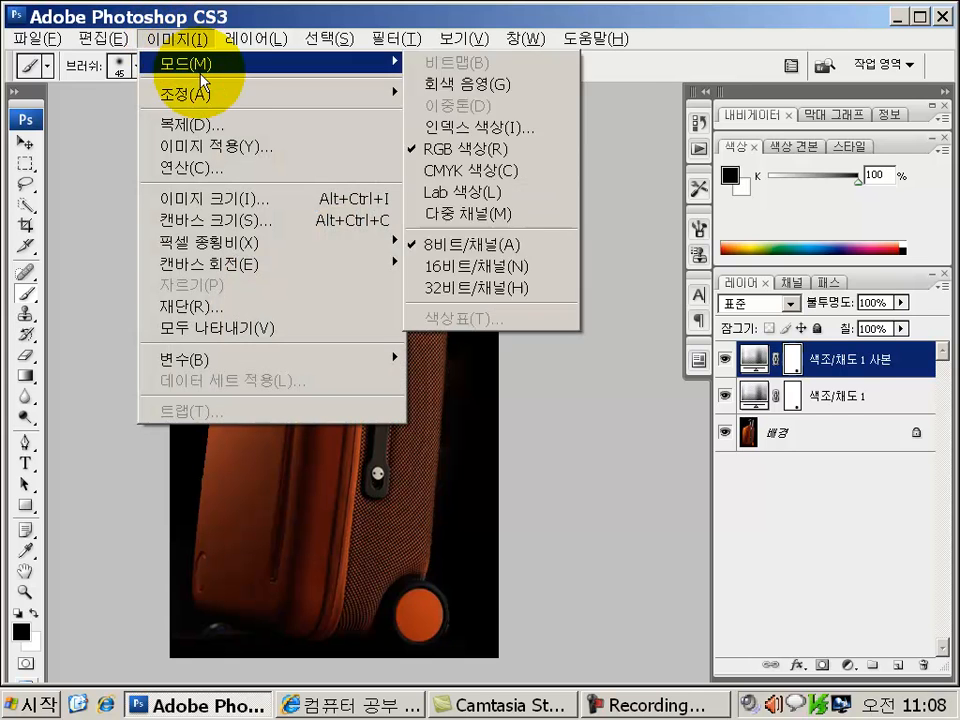
pyautogui.moveTo(209, 95)
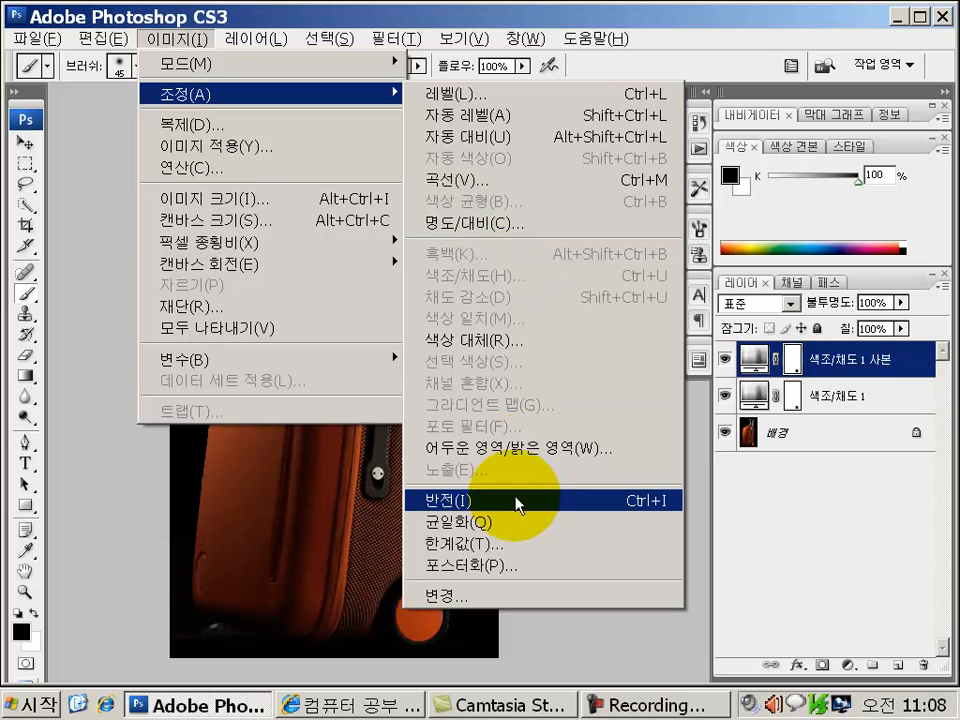
pyautogui.click(452, 502)
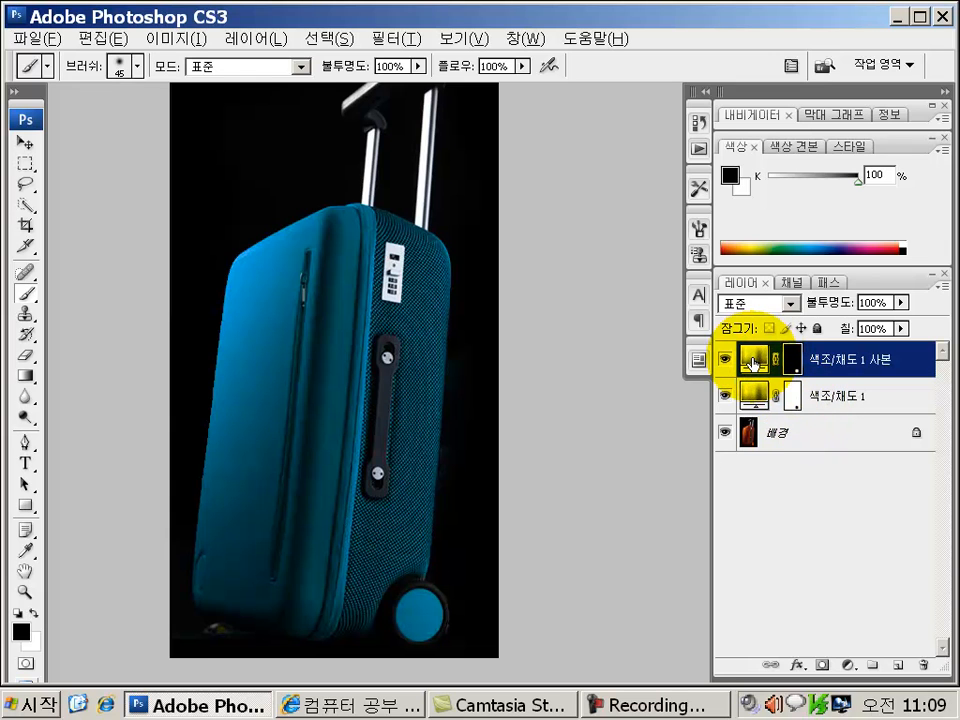
# Set the hue of the copied Hue/Saturation layer to +133 to recolour the wheel green
pyautogui.doubleClick(754, 360)
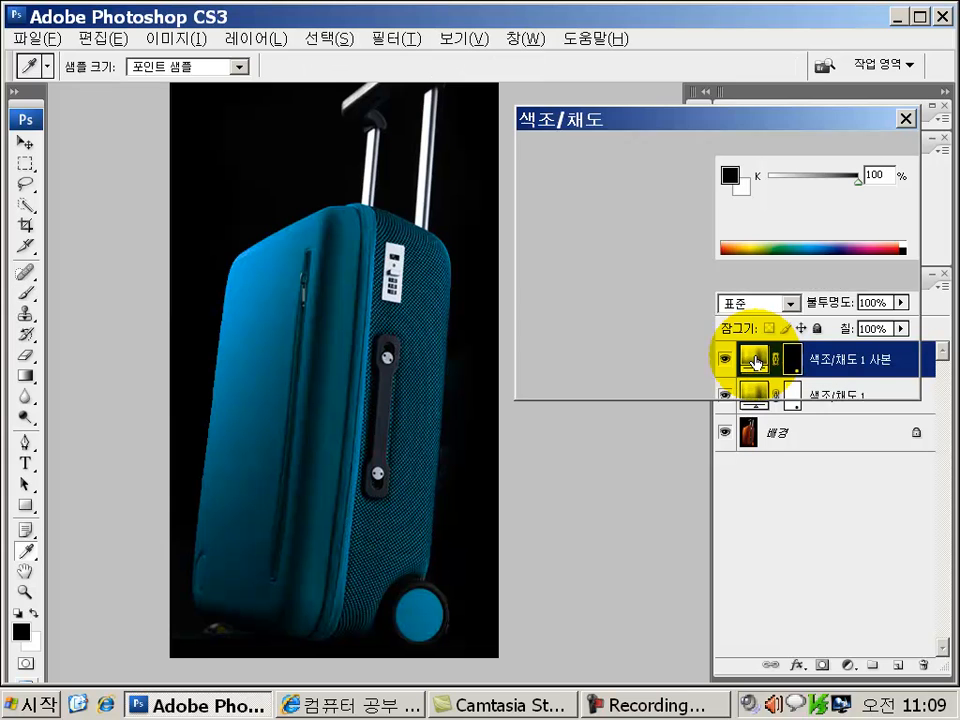
pyautogui.moveTo(572, 208); pyautogui.dragTo(720, 215)
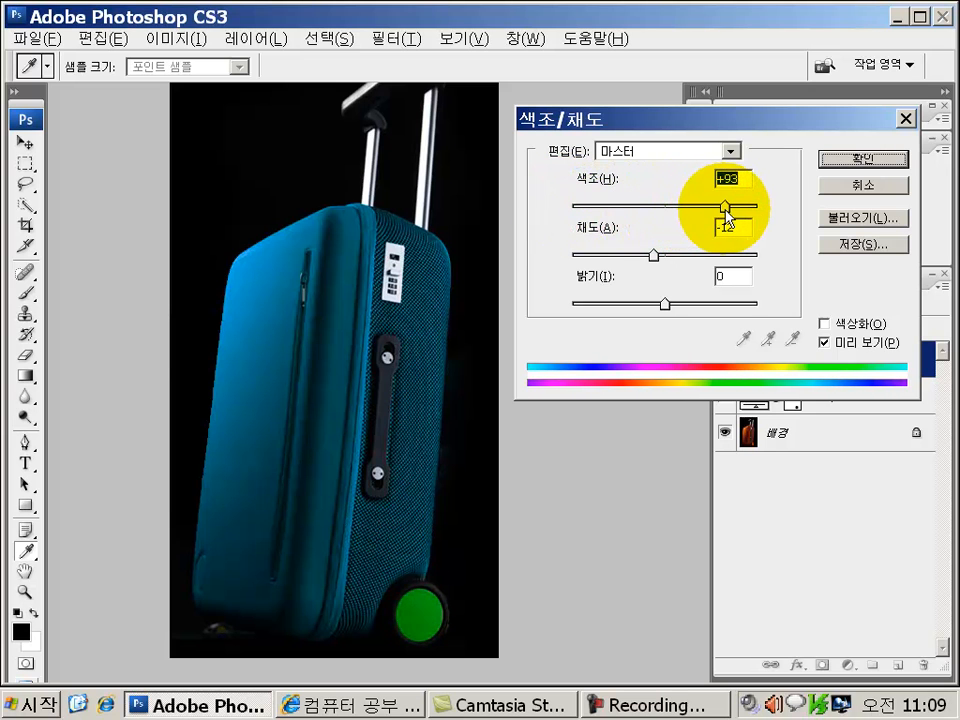
pyautogui.moveTo(721, 214)
pyautogui.mouseDown()
pyautogui.moveTo(579, 209)
pyautogui.moveTo(739, 208)
pyautogui.mouseUp()
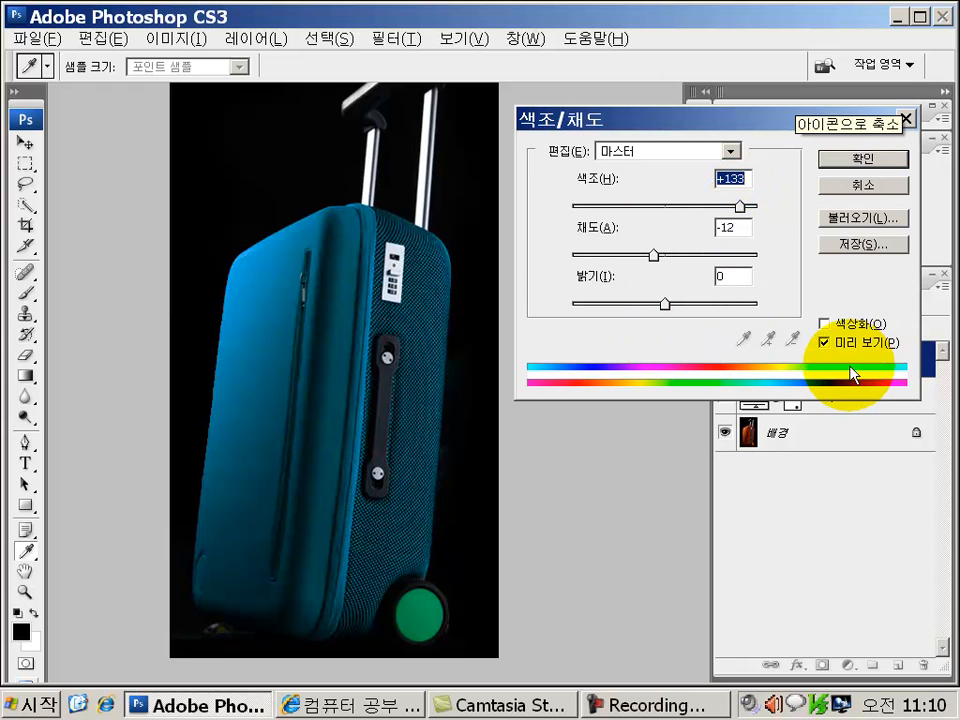
pyautogui.click(855, 165)
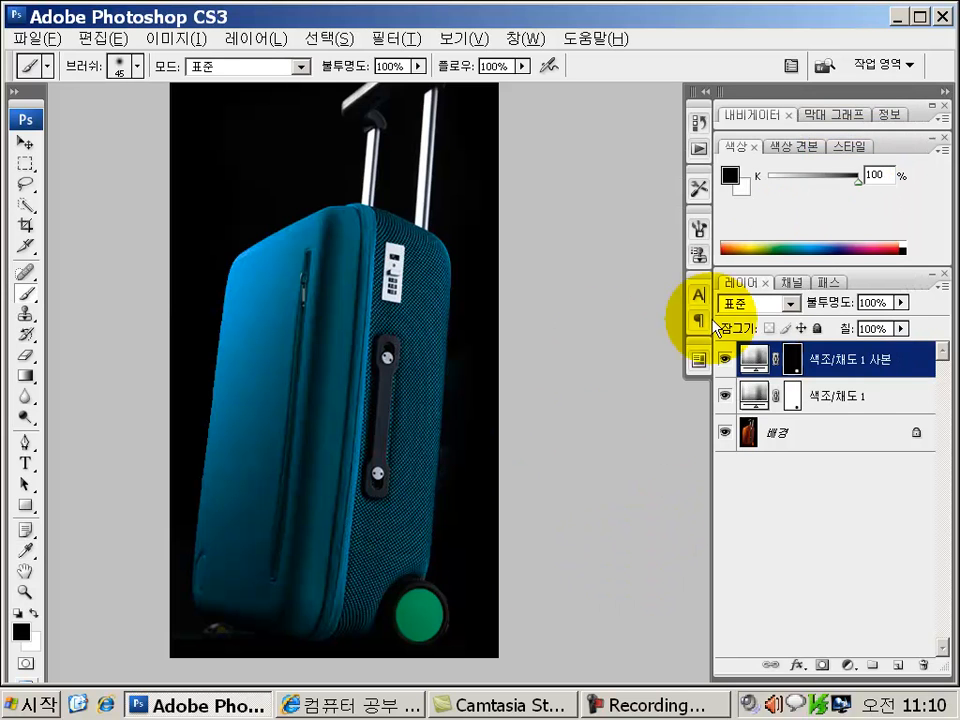
# Rename the copied Hue/Saturation layer for the wheel as 바퀴색상
pyautogui.doubleClick(835, 362)
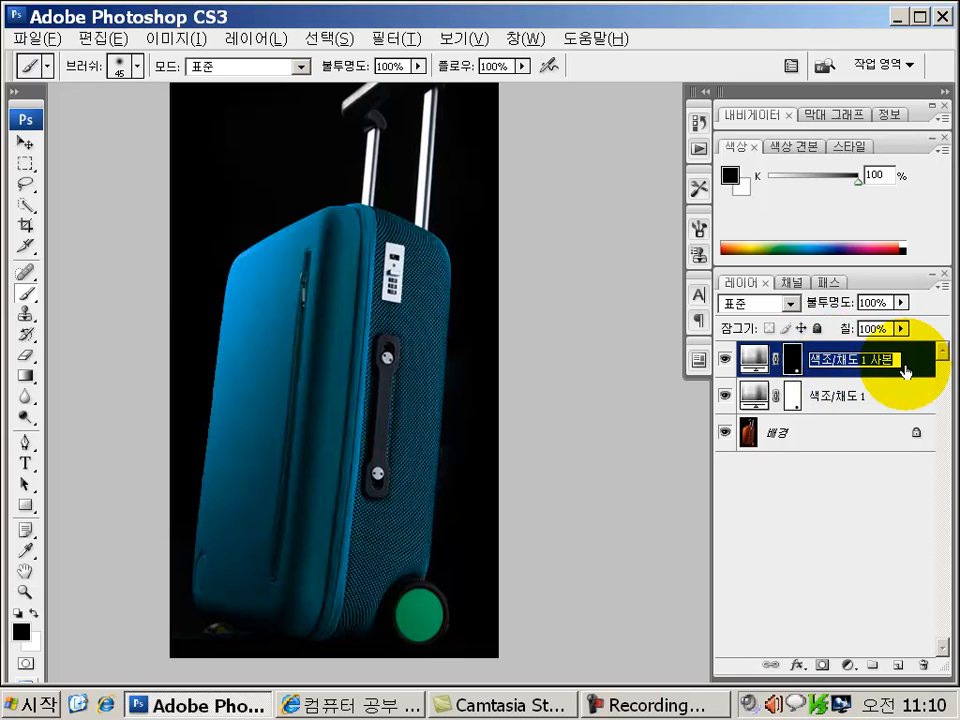
pyautogui.write('ㅁ')
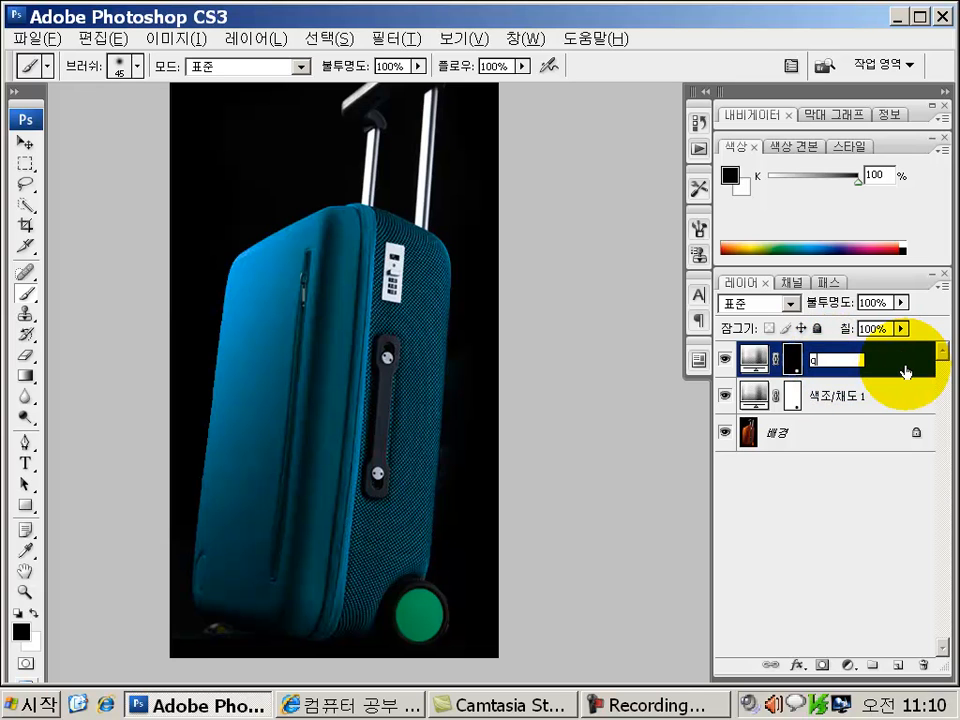
pyautogui.write('ㅏㅋㅜ')
pyautogui.write('색상')
pyautogui.press('Return')
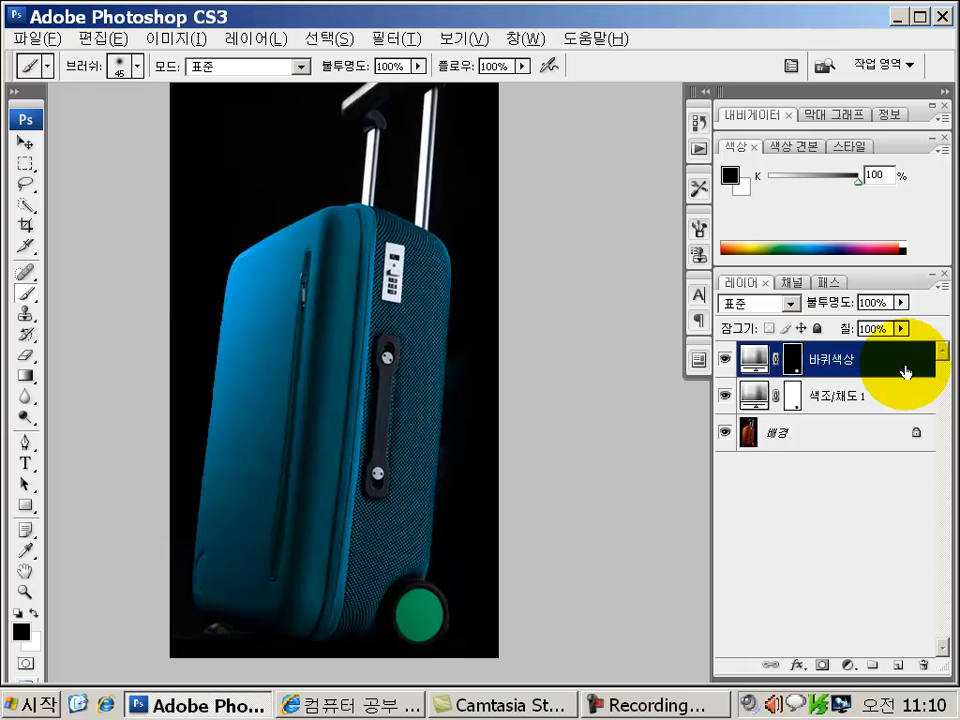
# Set the hue of the original Hue/Saturation layer to +63 to recolour the suitcase body olive green
pyautogui.click(862, 405)
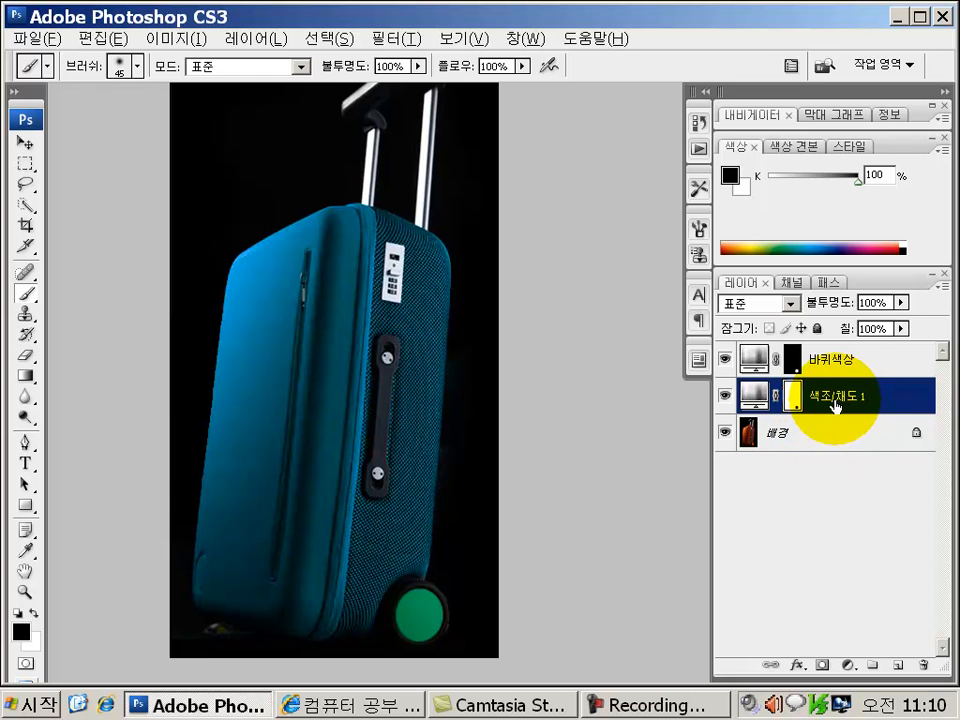
pyautogui.doubleClick(752, 395)
pyautogui.moveTo(572, 208); pyautogui.dragTo(639, 210)
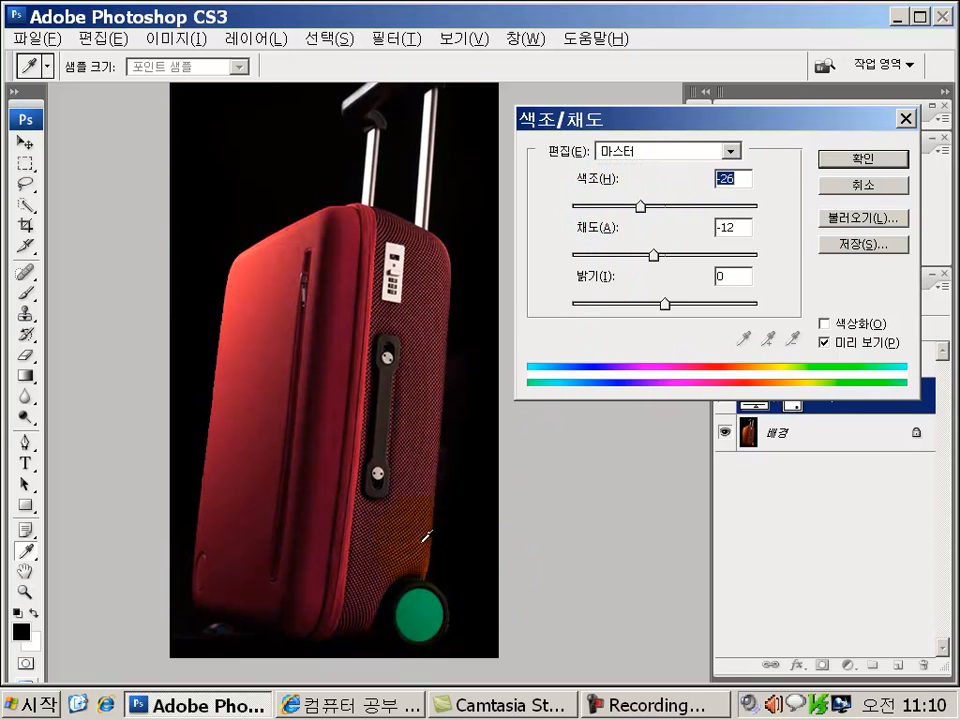
pyautogui.moveTo(641, 210); pyautogui.dragTo(712, 208)
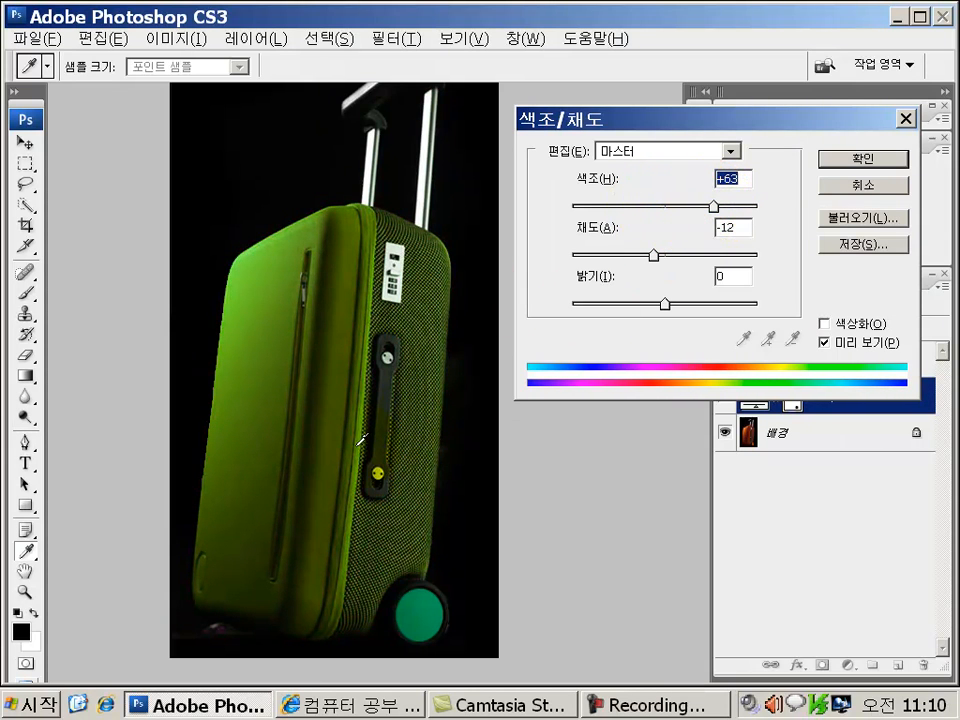
pyautogui.click(863, 160)
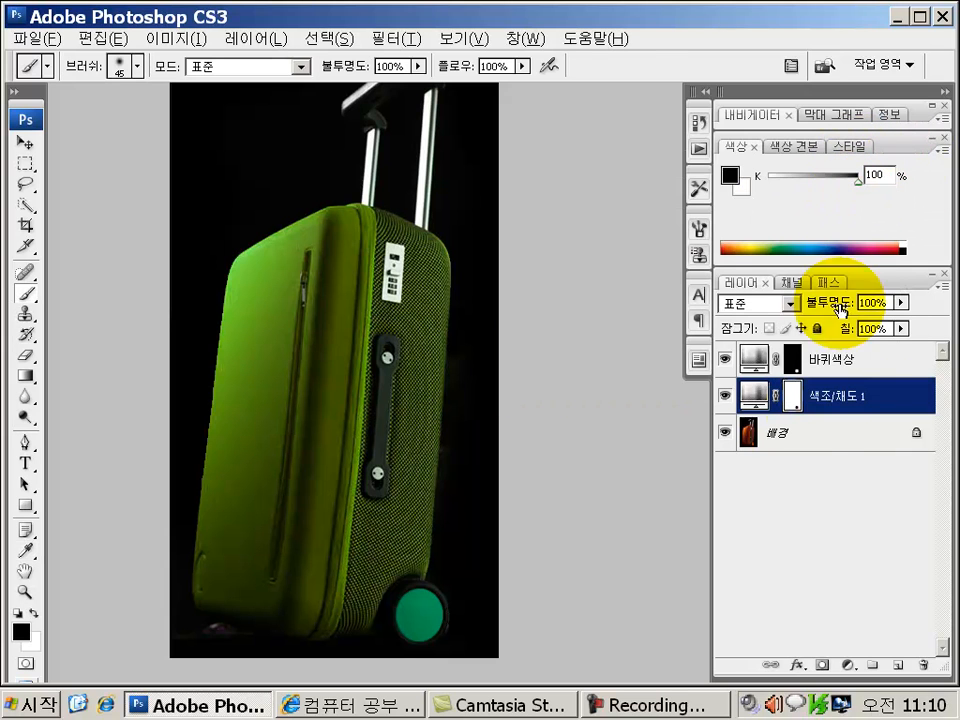
# Rename the original Hue/Saturation layer for the suitcase body as 가방색상
pyautogui.doubleClick(833, 397)
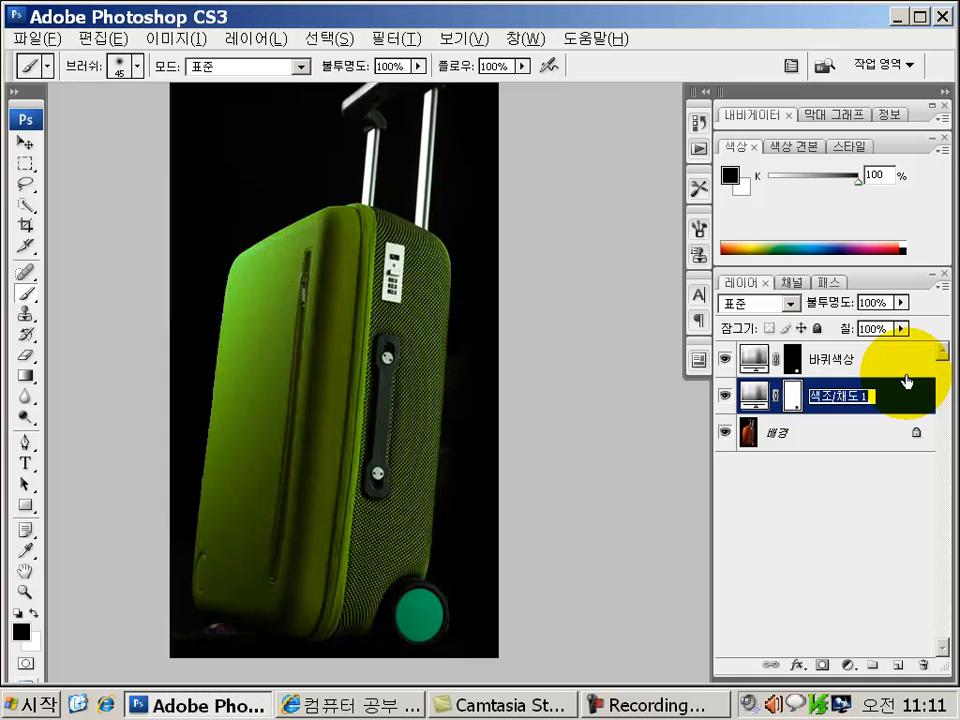
pyautogui.write('가방ㅅ')
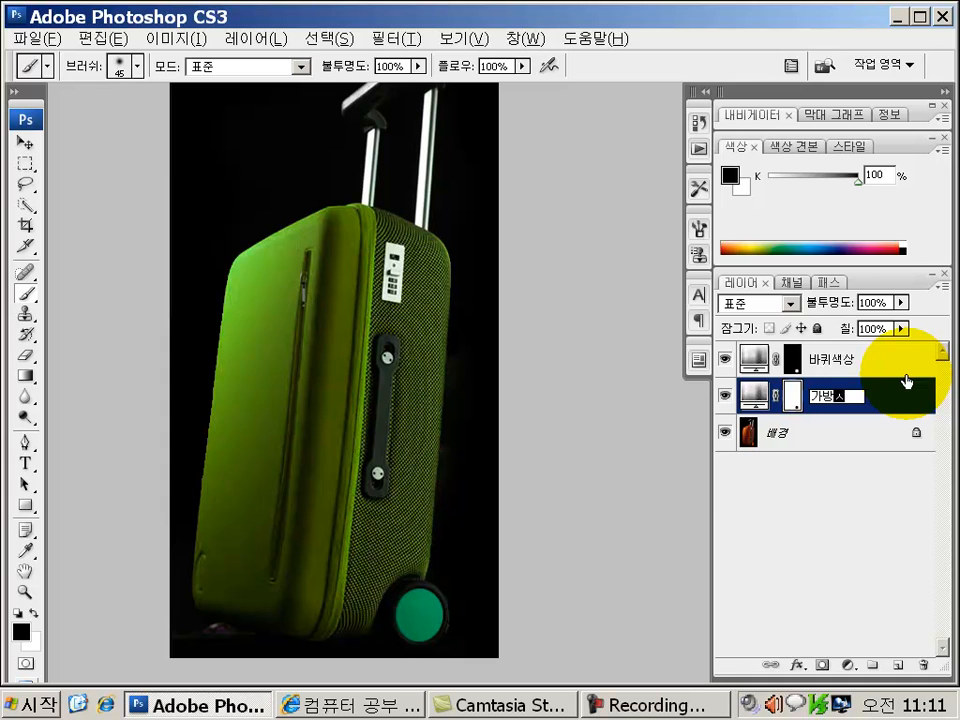
pyautogui.write('사ㅇ')
pyautogui.press('Return')
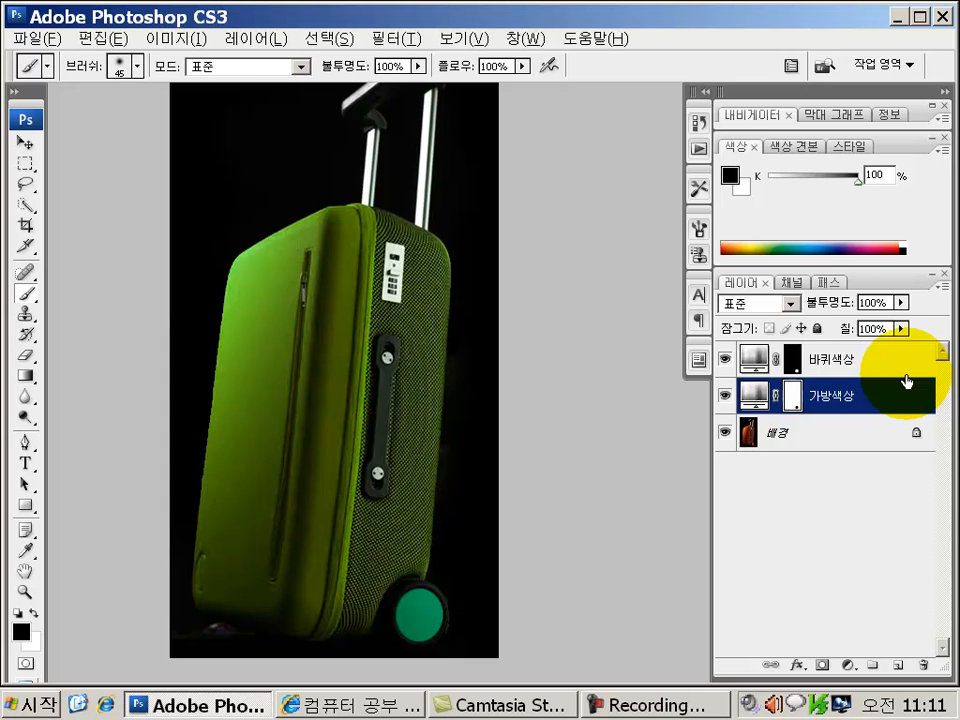
# Set the hue of the 바퀴색상 adjustment layer to -71 to turn the wheel pink
pyautogui.click(848, 358)
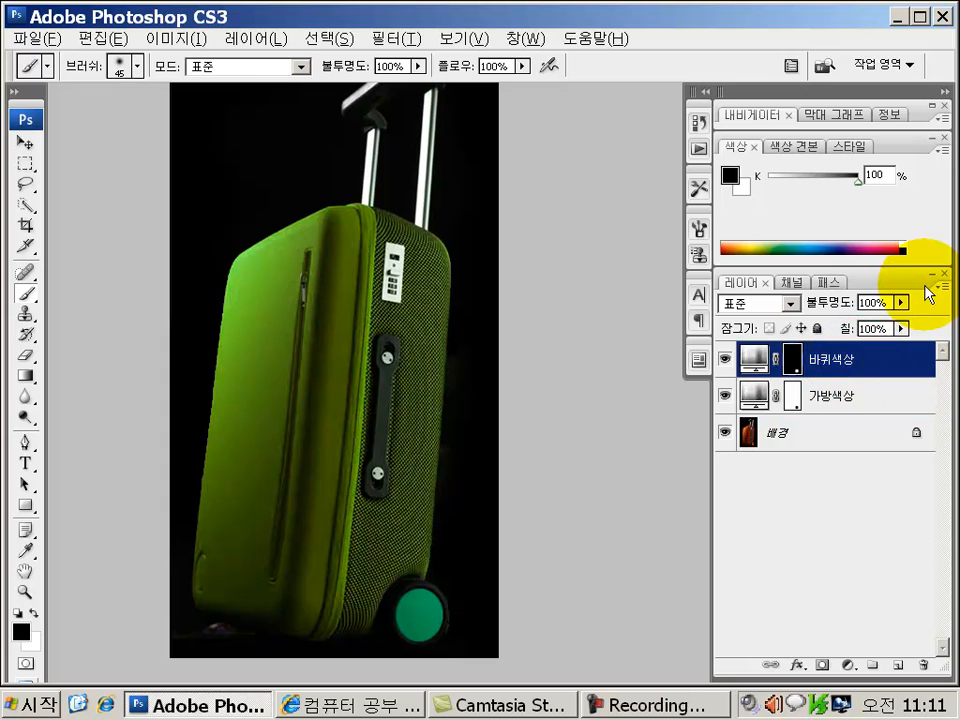
pyautogui.doubleClick(752, 362)
pyautogui.moveTo(739, 207); pyautogui.dragTo(583, 210)
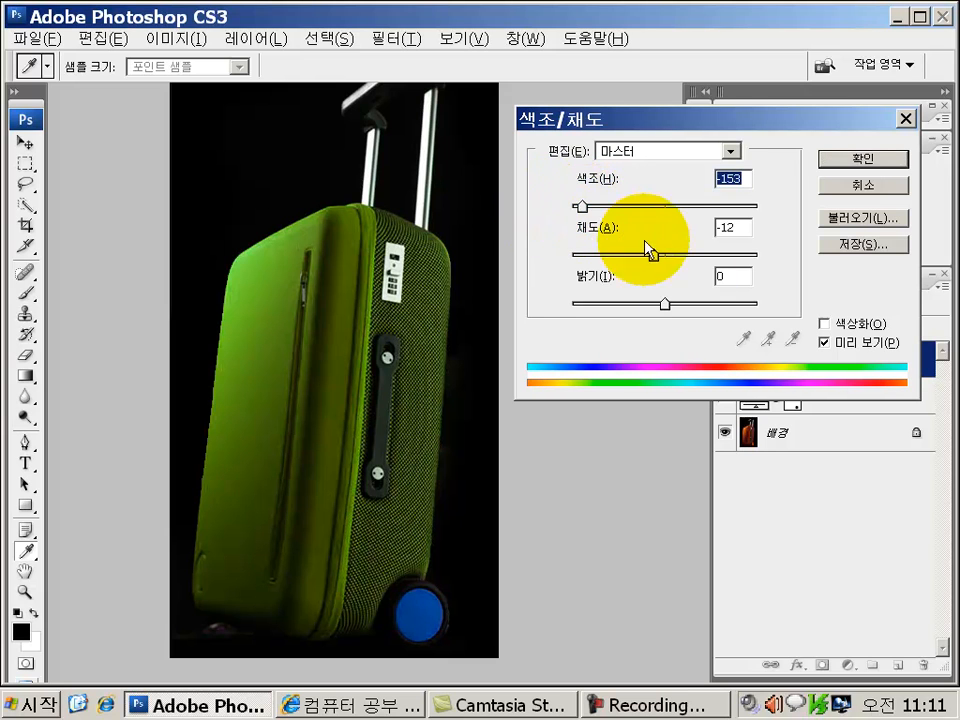
pyautogui.moveTo(585, 212); pyautogui.dragTo(614, 209)
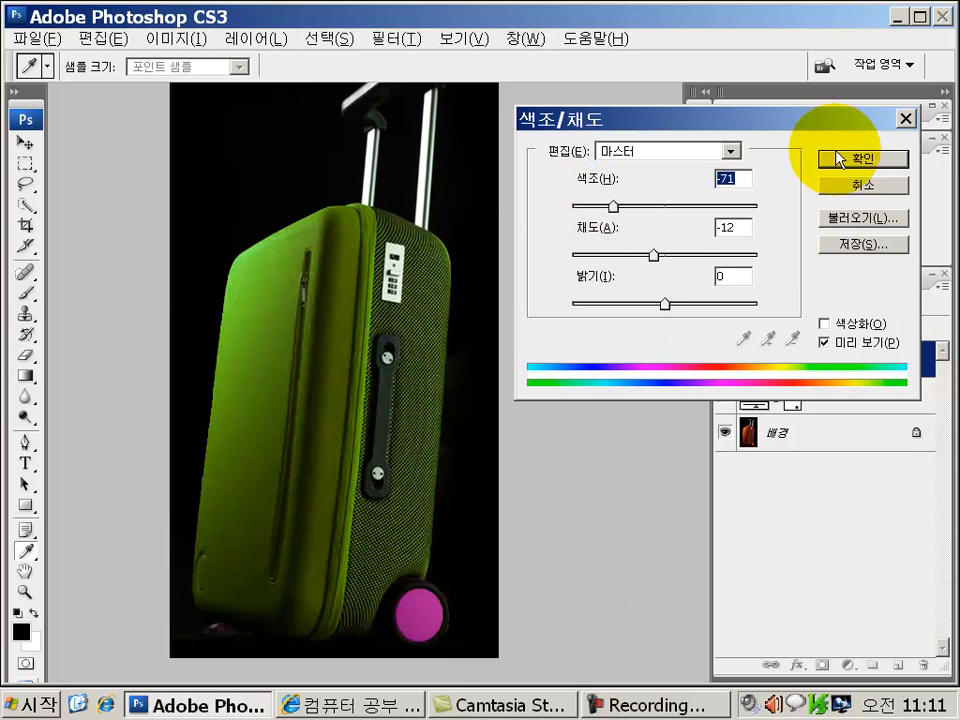
pyautogui.click(862, 158)
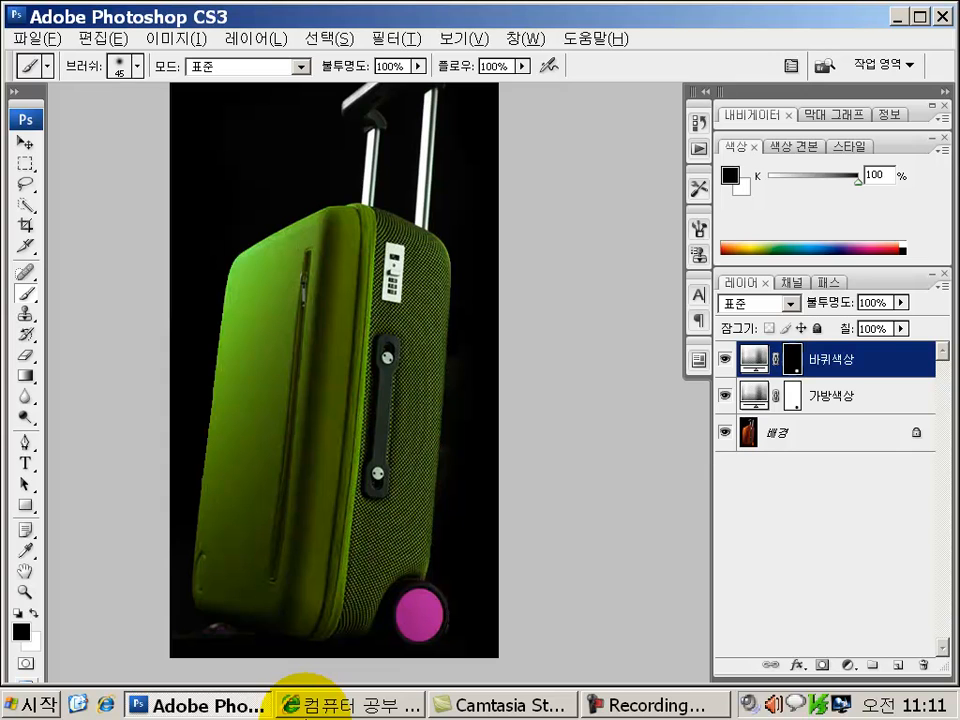
# Set the hue of the 가방색상 adjustment layer to +123 to turn the suitcase body emerald green
pyautogui.click(862, 405)
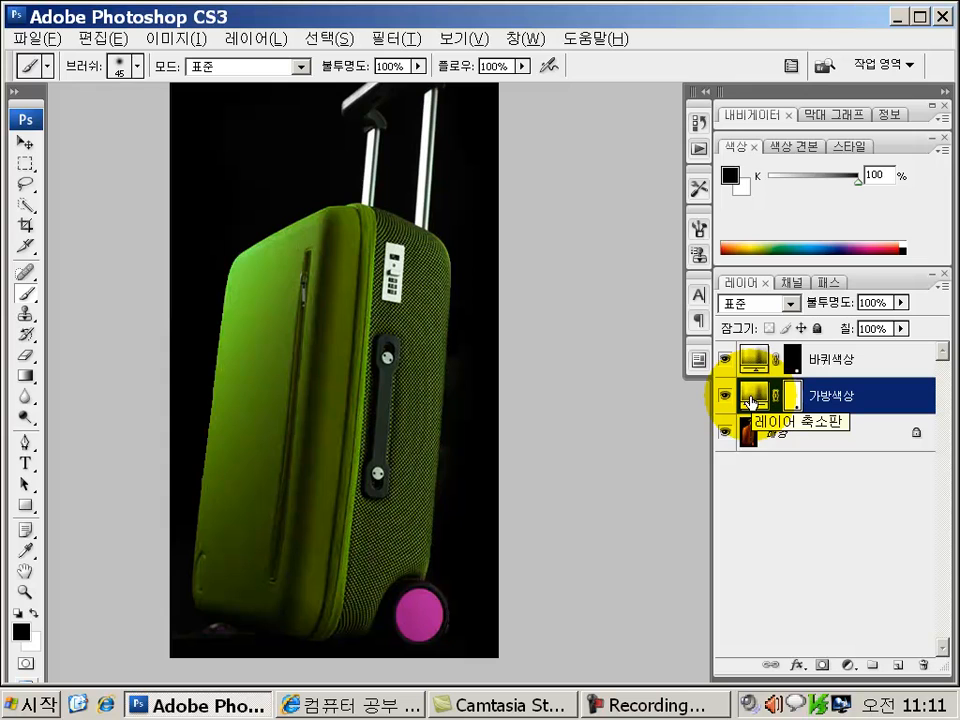
pyautogui.doubleClick(752, 399)
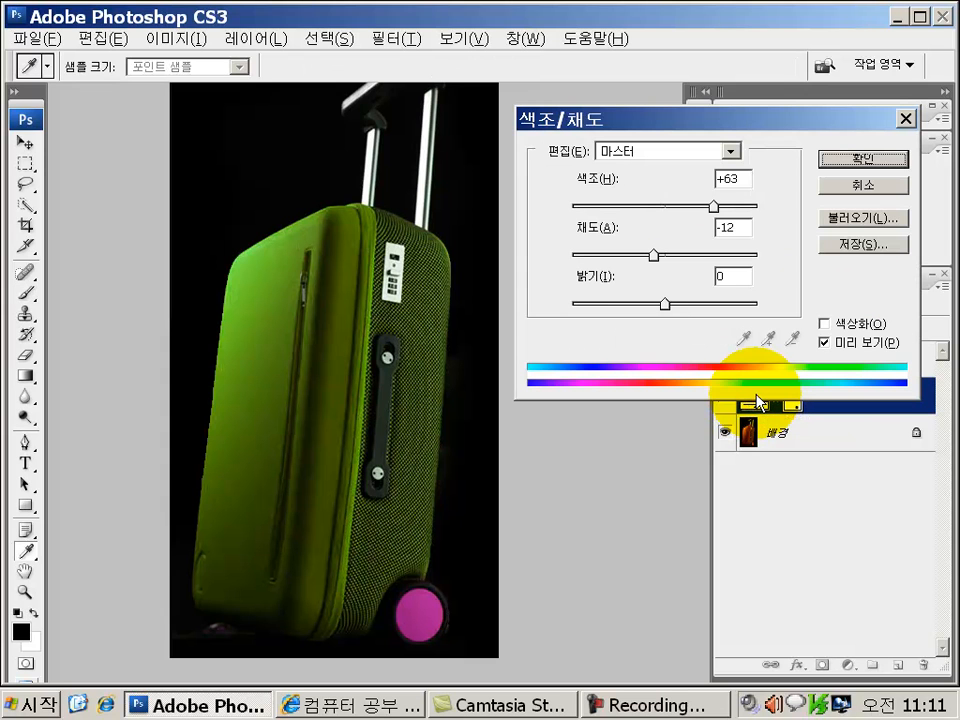
pyautogui.moveTo(713, 207)
pyautogui.mouseDown()
pyautogui.moveTo(572, 211)
pyautogui.moveTo(727, 214)
pyautogui.mouseUp()
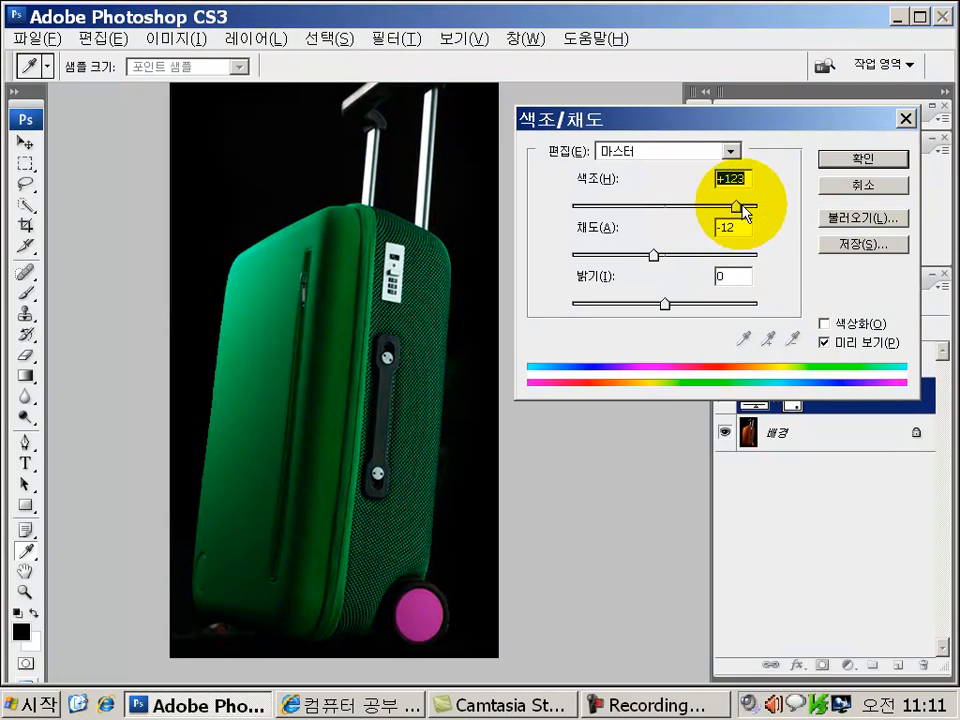
pyautogui.click(851, 158)
pyautogui.press('b')
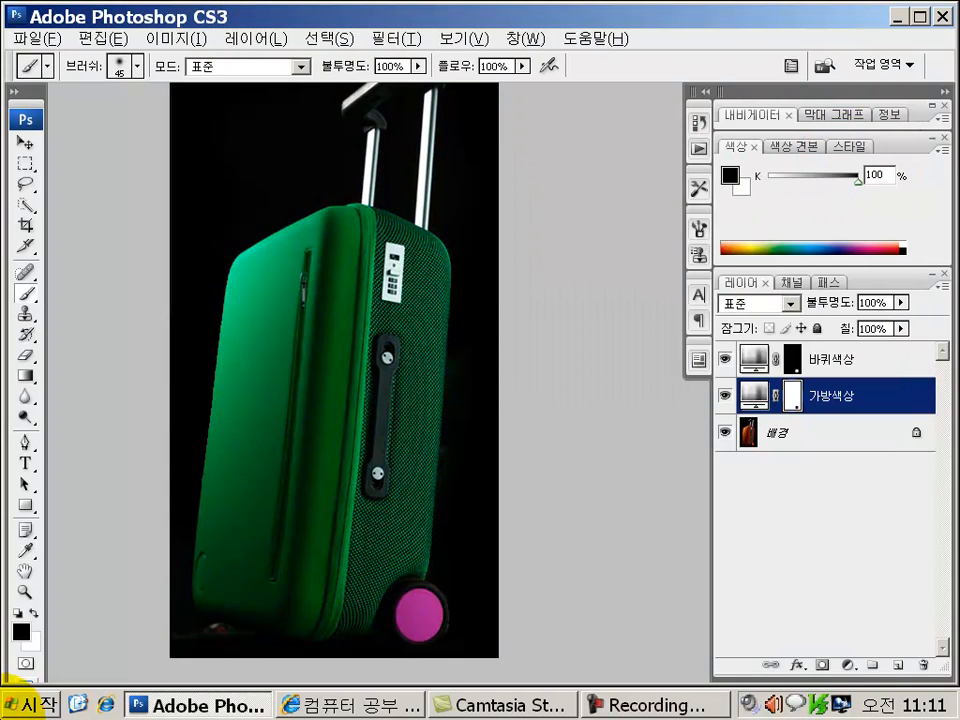